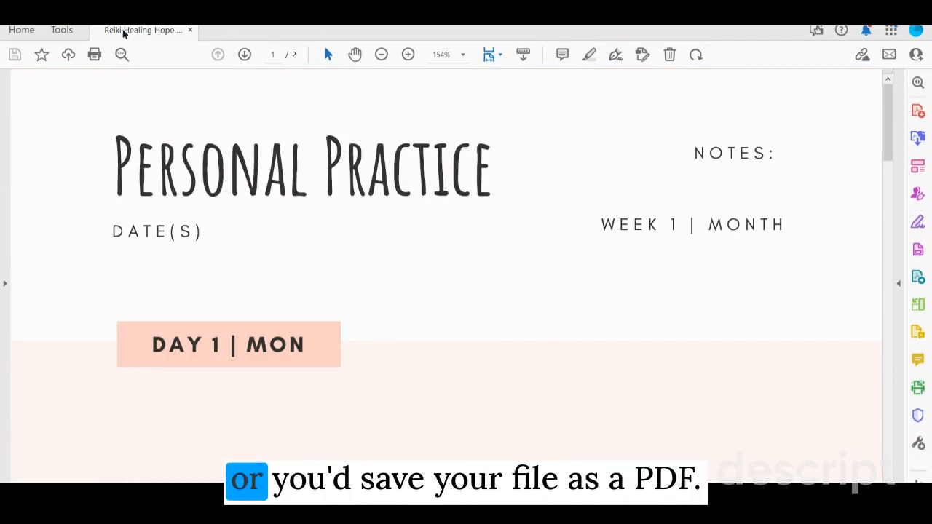
Browse the complete set of available tools and open the Personal Practice PDF for form preparation.
scroll(391, 295, "down", 3)
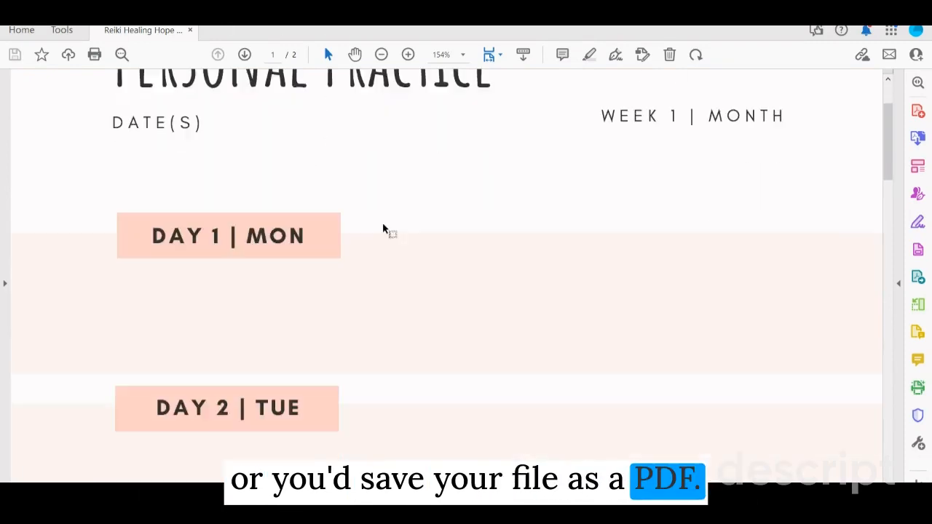
left_click(917, 249)
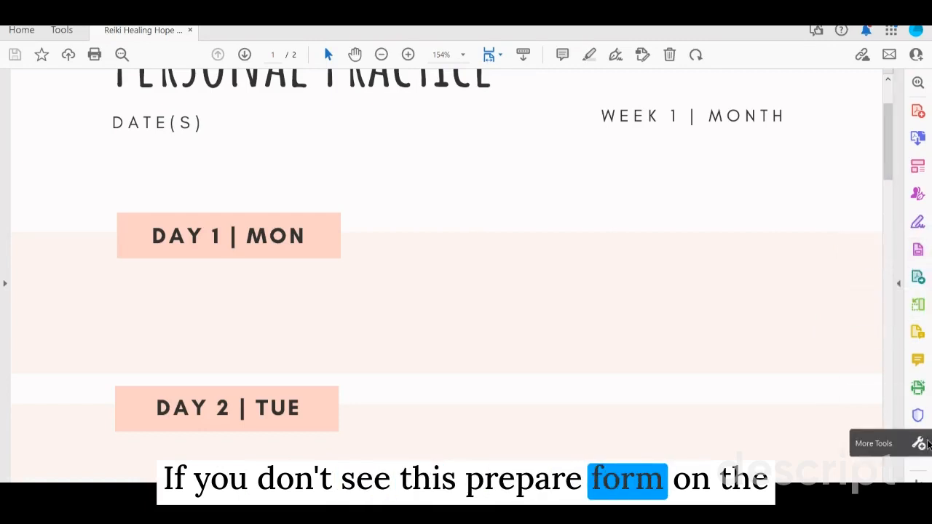
left_click(919, 446)
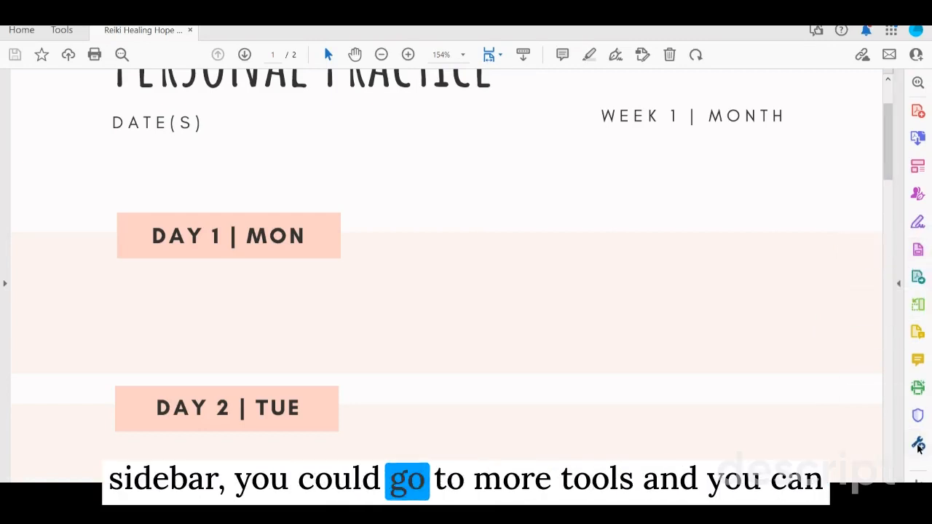
scroll(406, 276, "down", 1)
scroll(271, 280, "down", 10)
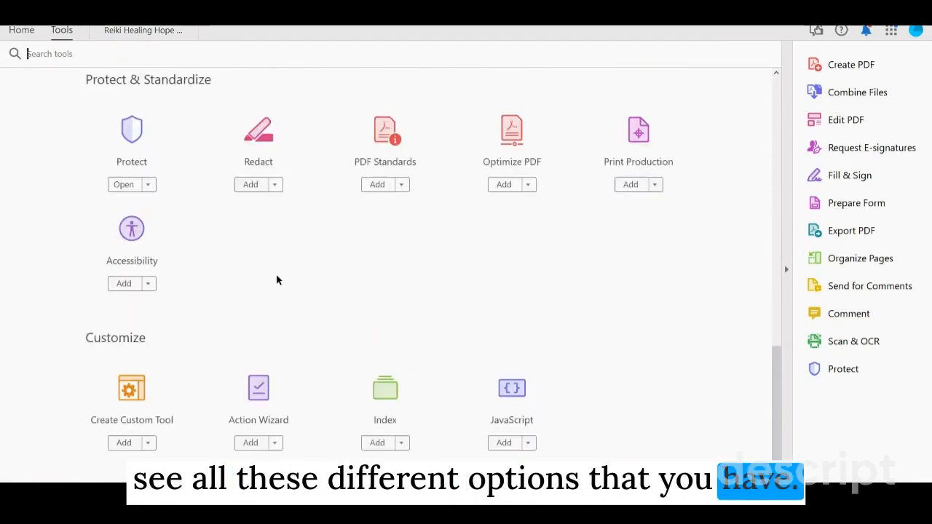
scroll(218, 240, "up", 10)
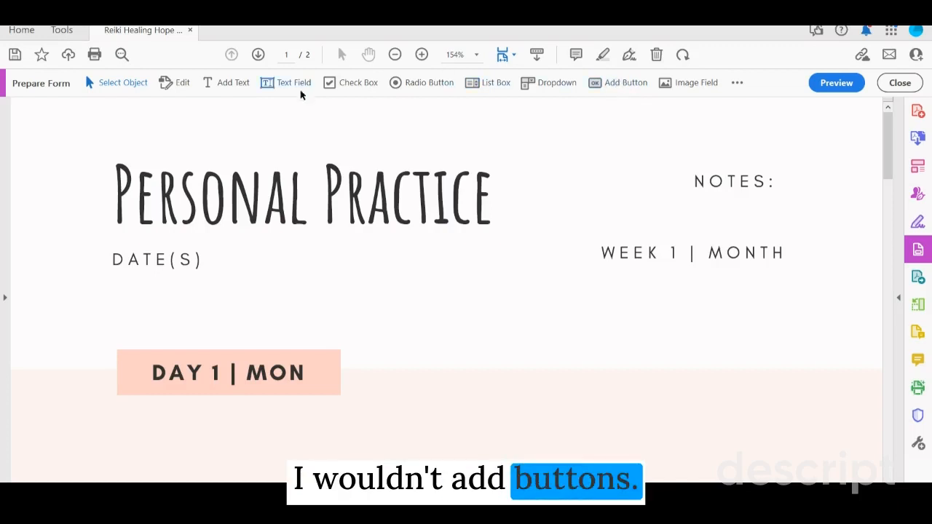
Add a text field beside the DATE(S) label and name it Date.
left_click(277, 85)
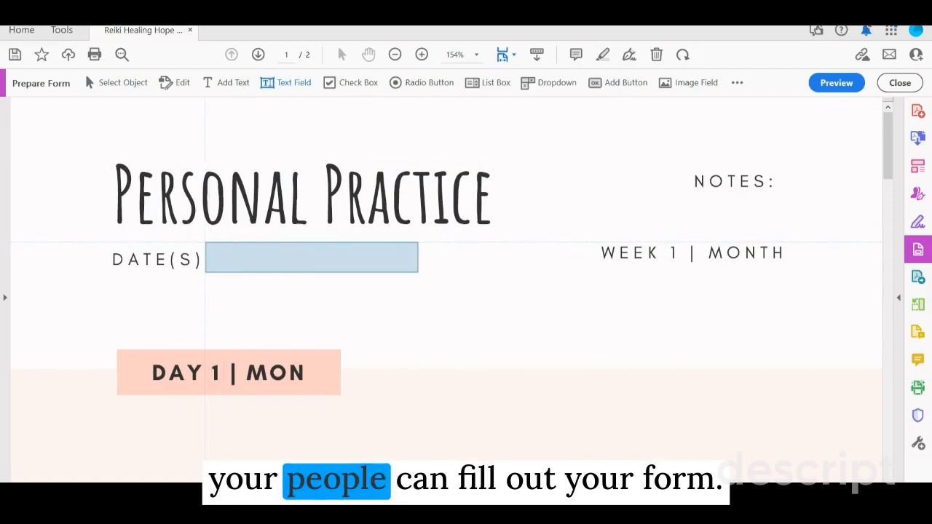
left_click(205, 245)
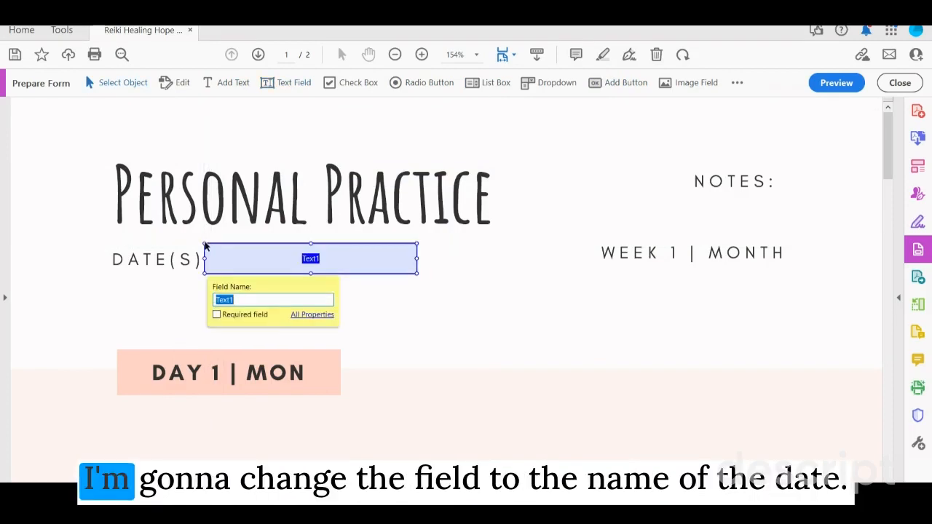
type("Date")
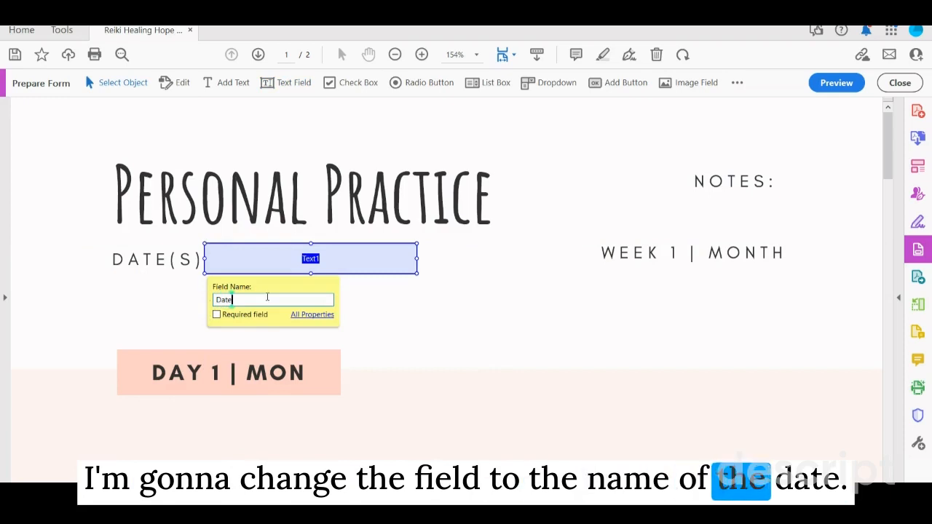
Open the full properties of the text field beside the DATE(S) label.
left_click(312, 313)
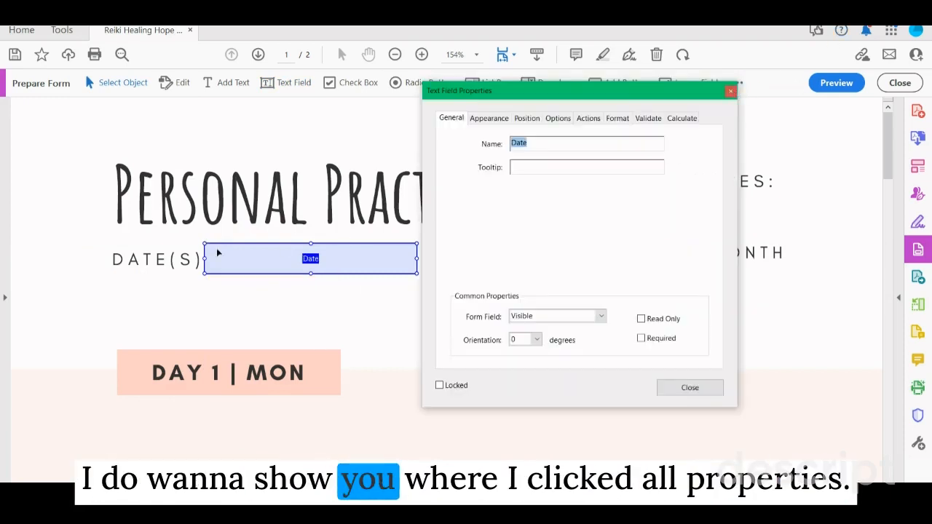
left_click(731, 91)
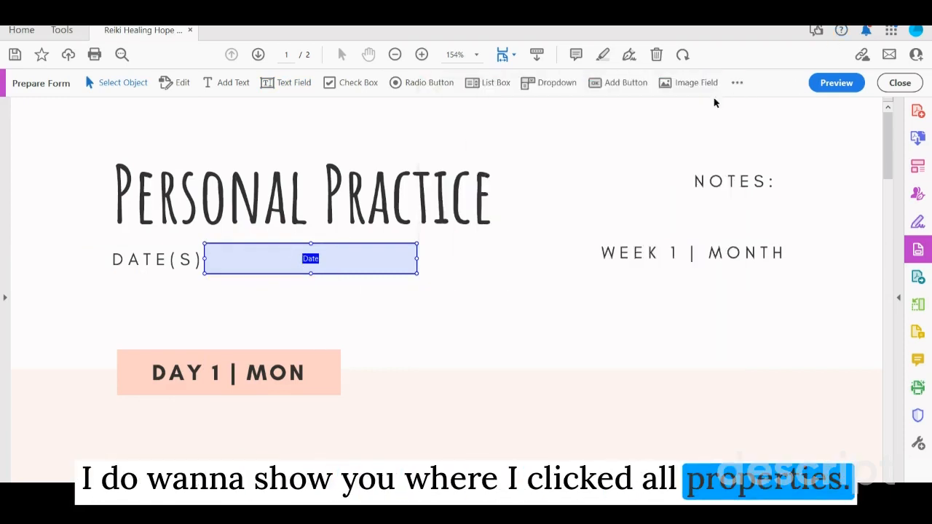
double_click(362, 257)
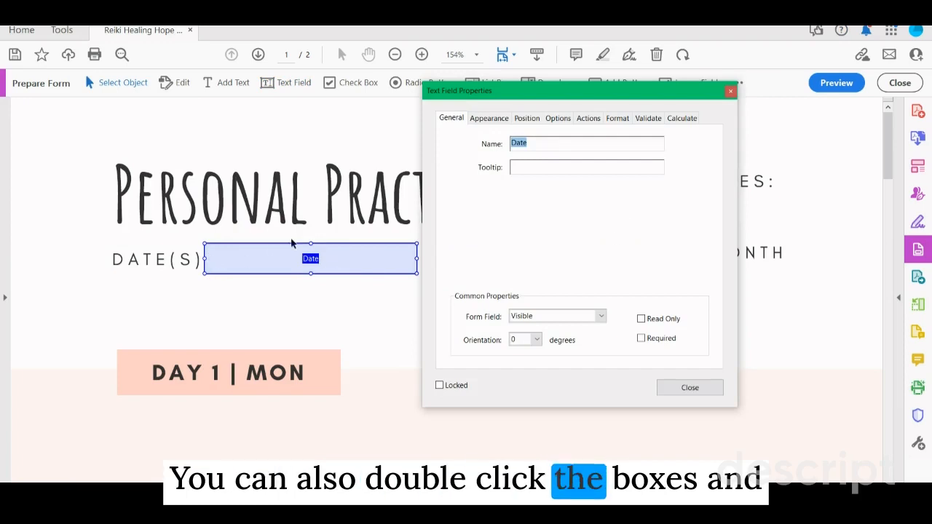
Set the format category of the field beside DATE(S) to Date.
left_click(615, 119)
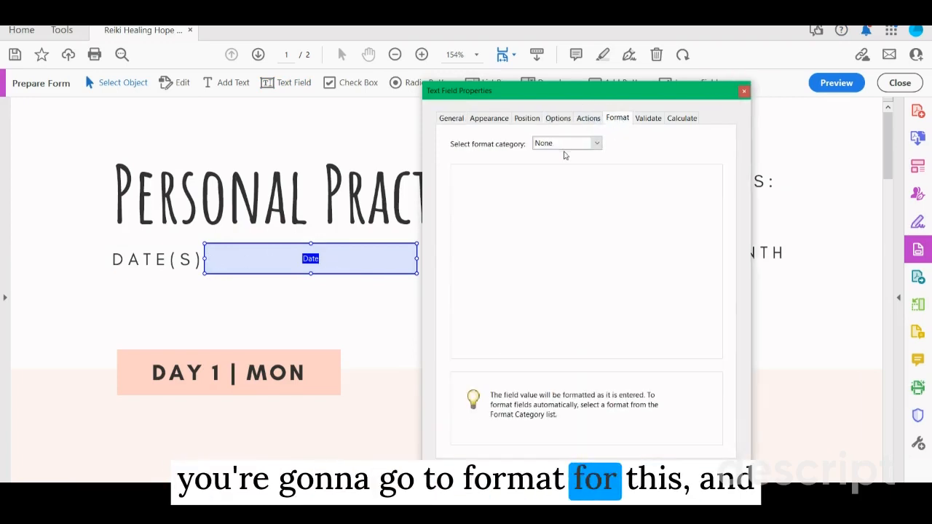
left_click(567, 144)
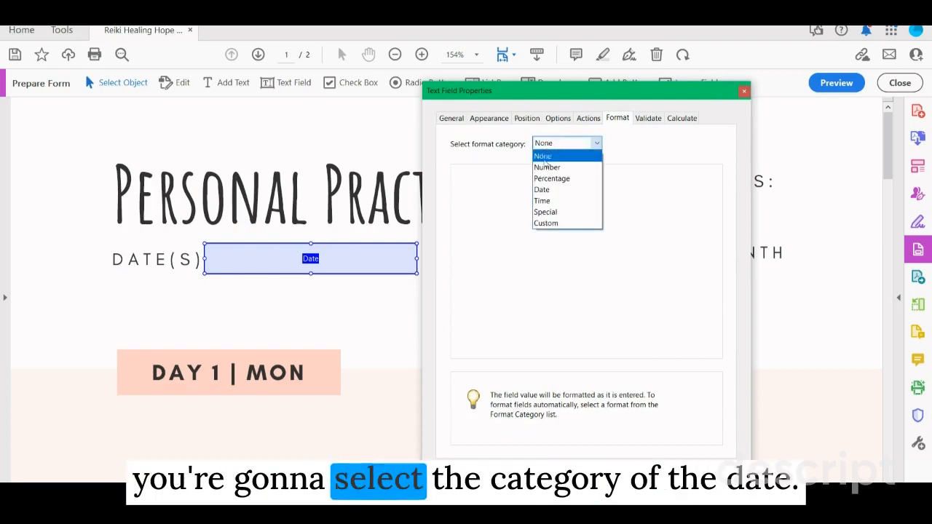
left_click(551, 190)
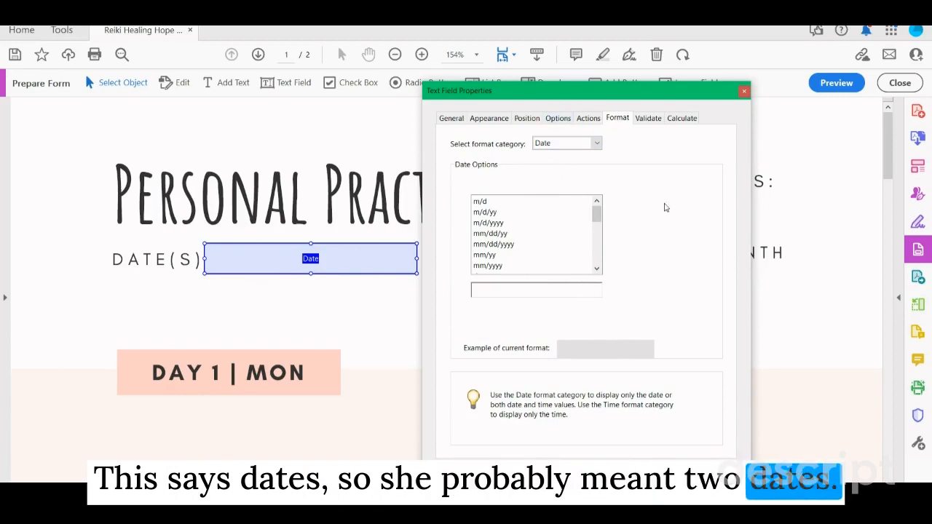
Reset the format category of the DATE(S) field to None.
left_click(497, 120)
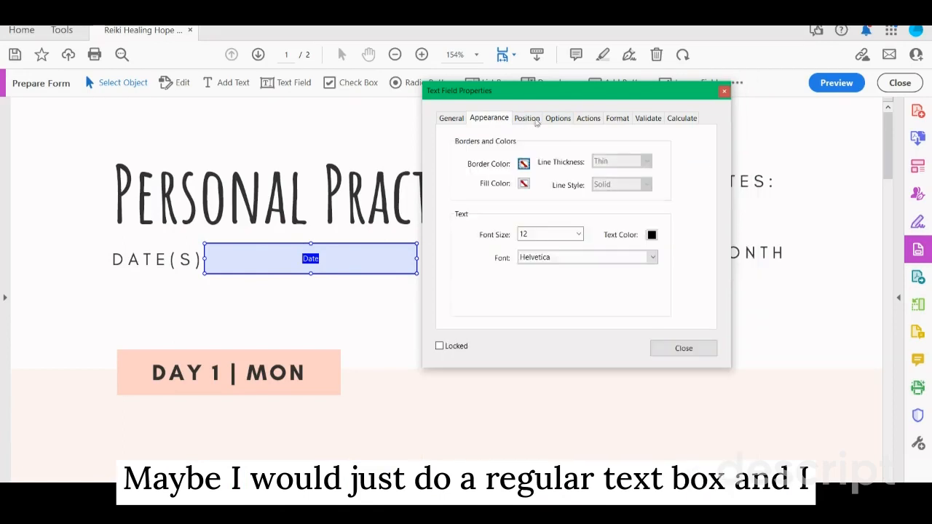
left_click(562, 123)
left_click(616, 119)
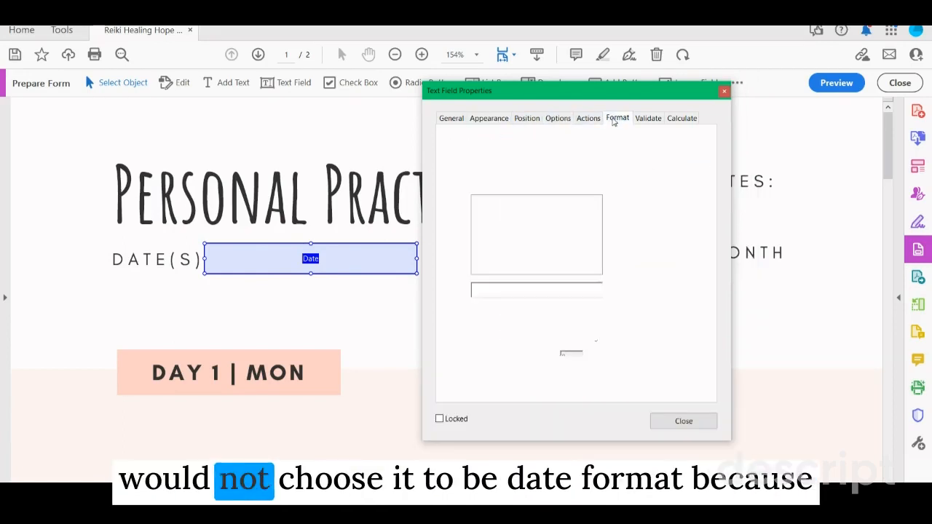
left_click(559, 143)
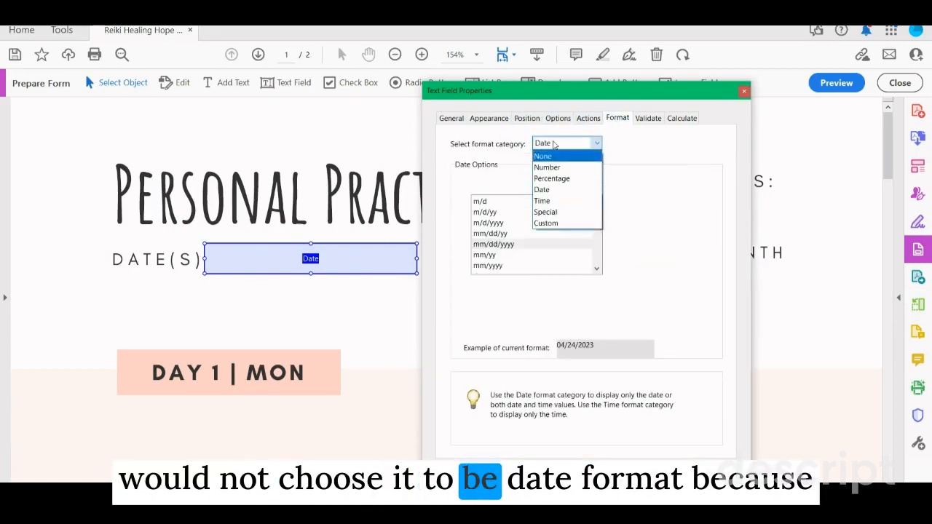
left_click(560, 153)
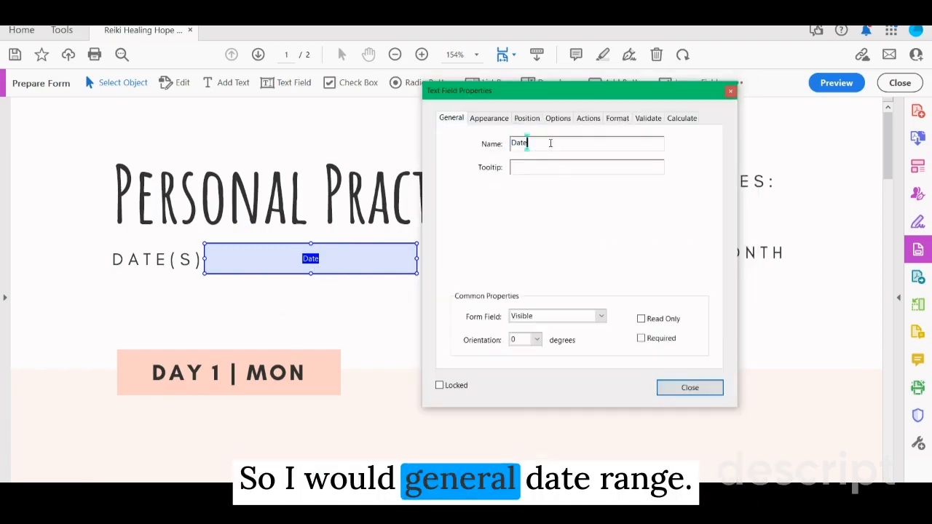
Rename the DATE(S) text field to Date Range, give it the tooltip Date Range, and close its properties.
type("Range")
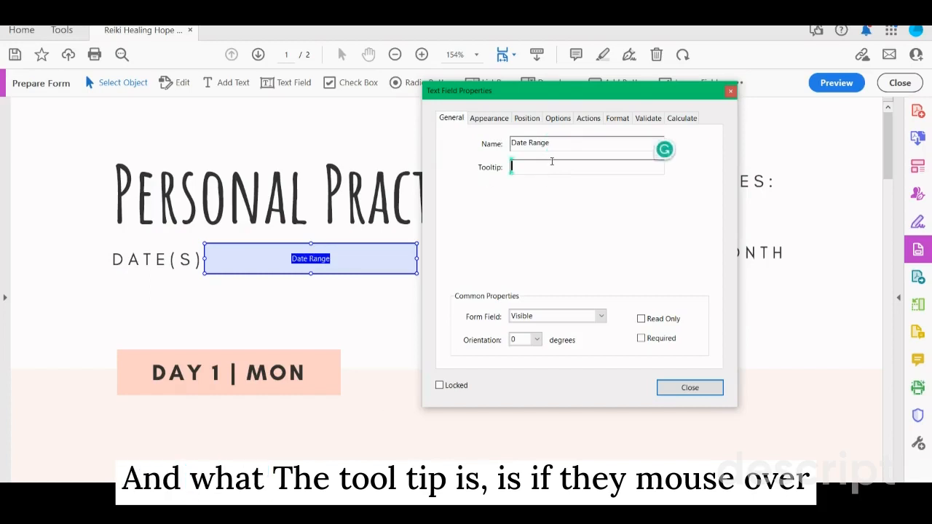
left_click_drag(557, 149, 509, 167)
type("Date Range")
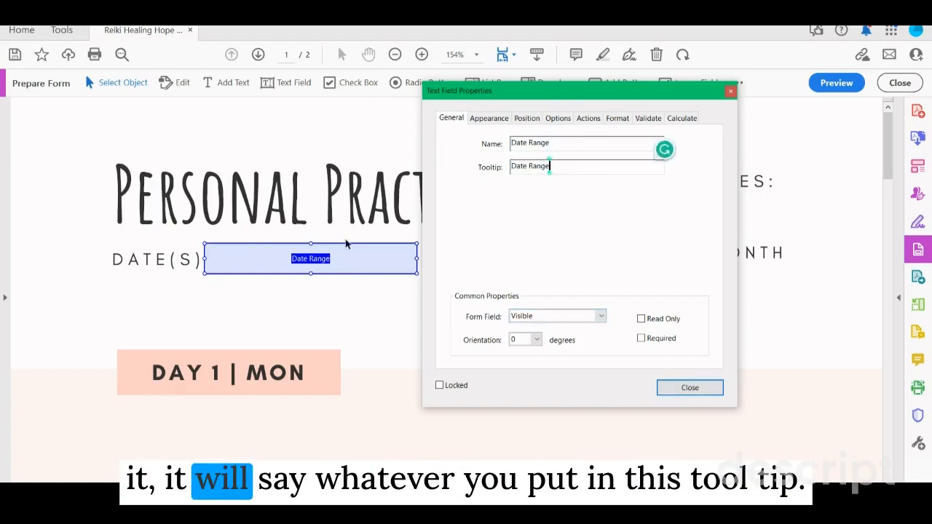
left_click(697, 387)
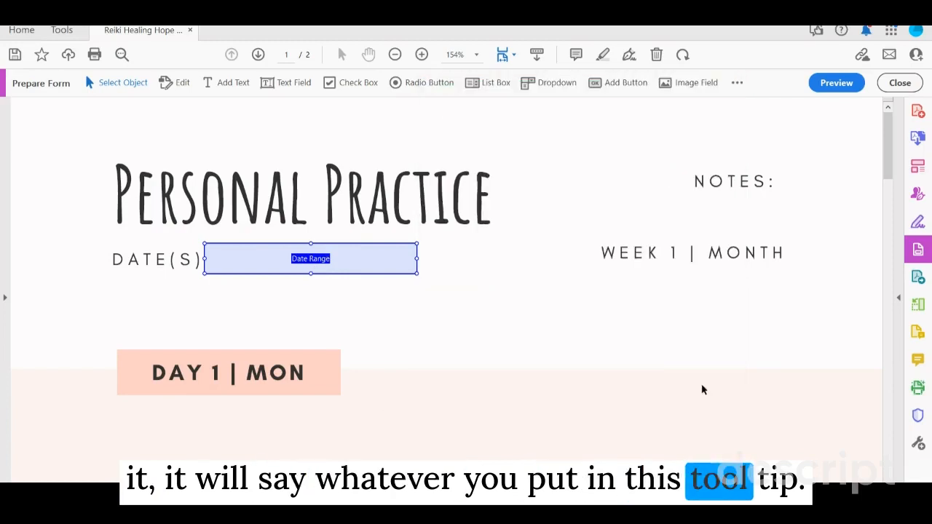
Edit the page text to delete the number 1 after WEEK, and save the PDF.
scroll(792, 256, "down", 1)
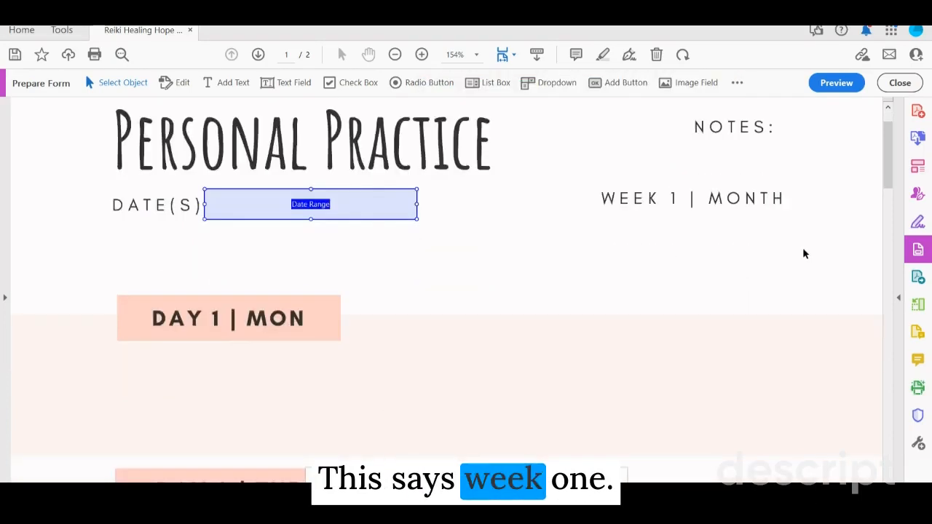
scroll(803, 250, "up", 1)
left_click(551, 248)
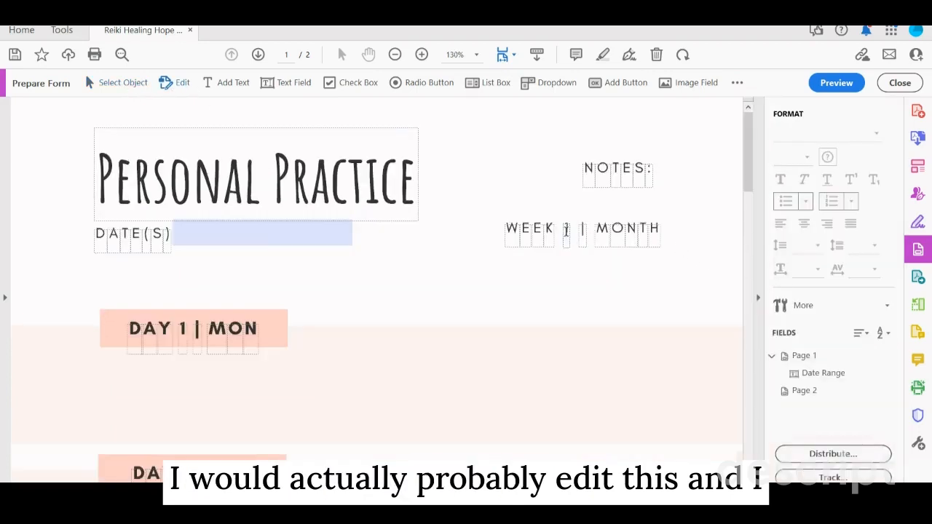
left_click(567, 228)
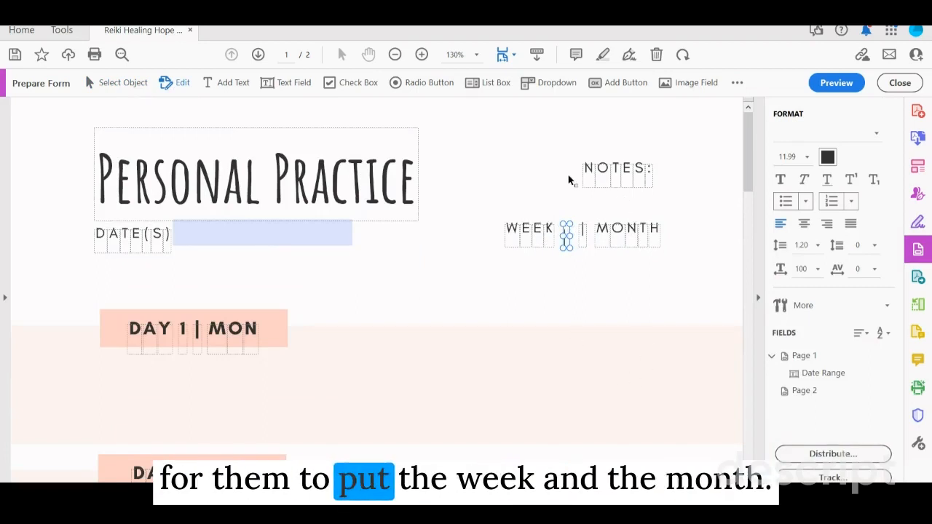
left_click(535, 186)
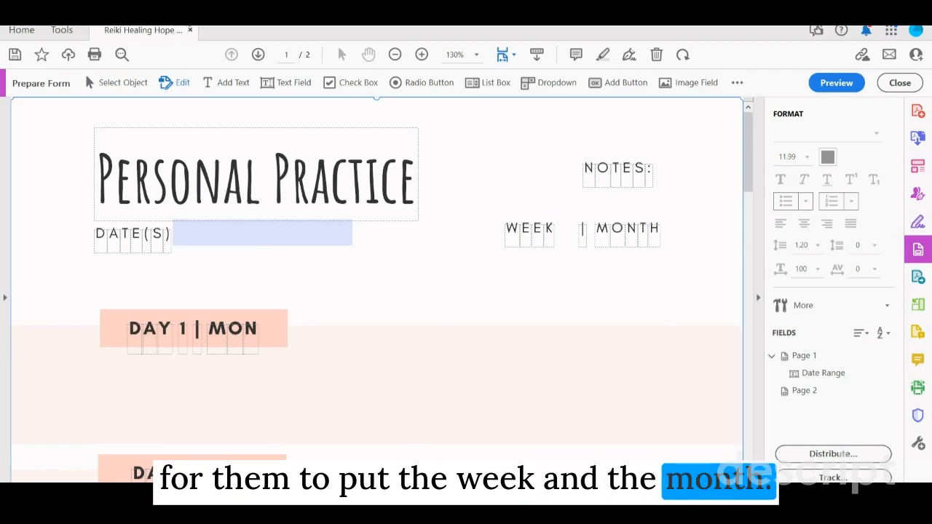
left_click(15, 56)
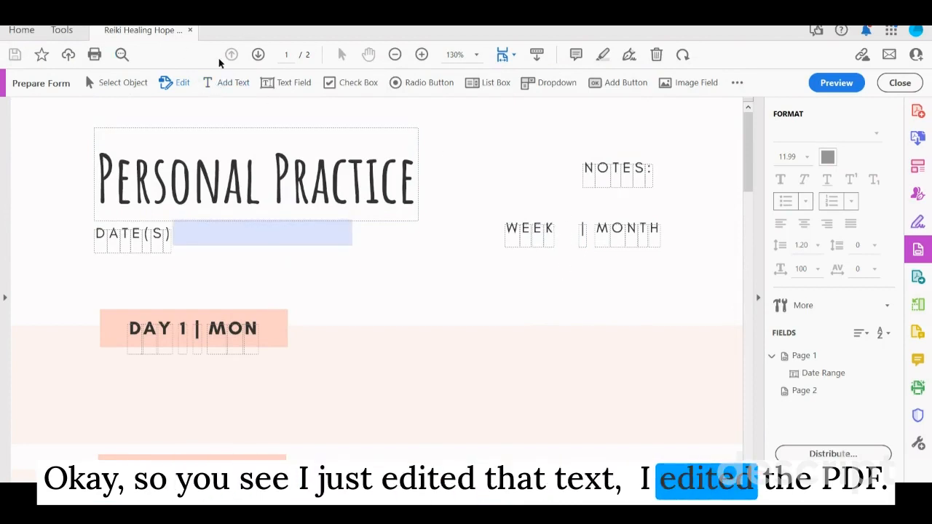
Add a text field named "week #" after the WEEK label and narrow it to fit before the vertical divider.
left_click(290, 83)
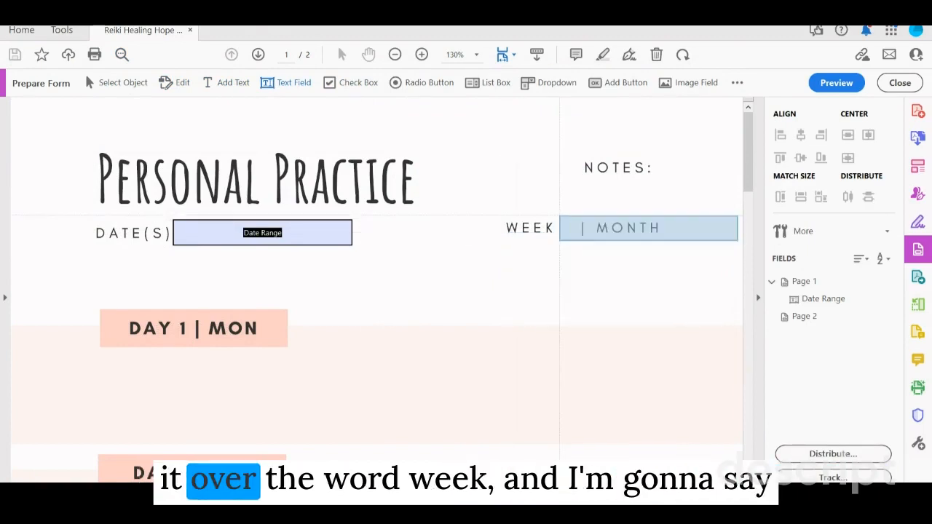
left_click(554, 214)
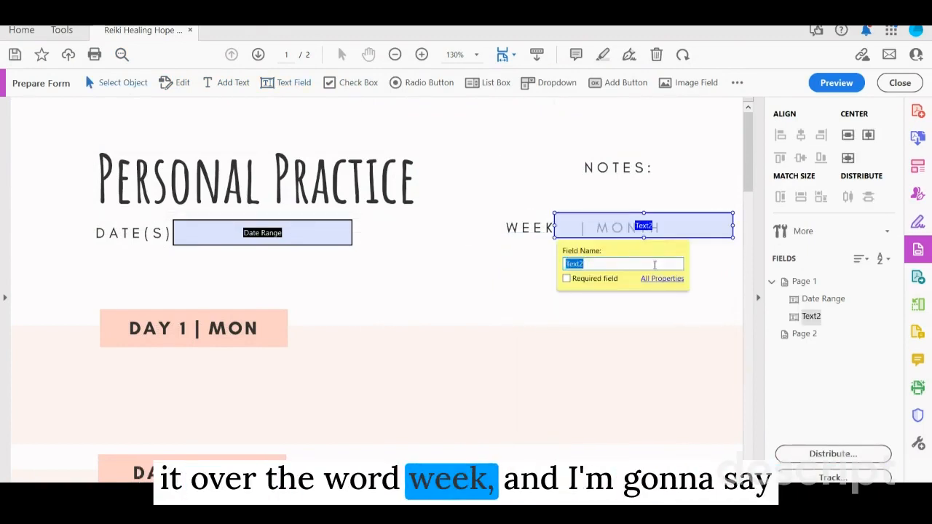
type("week #")
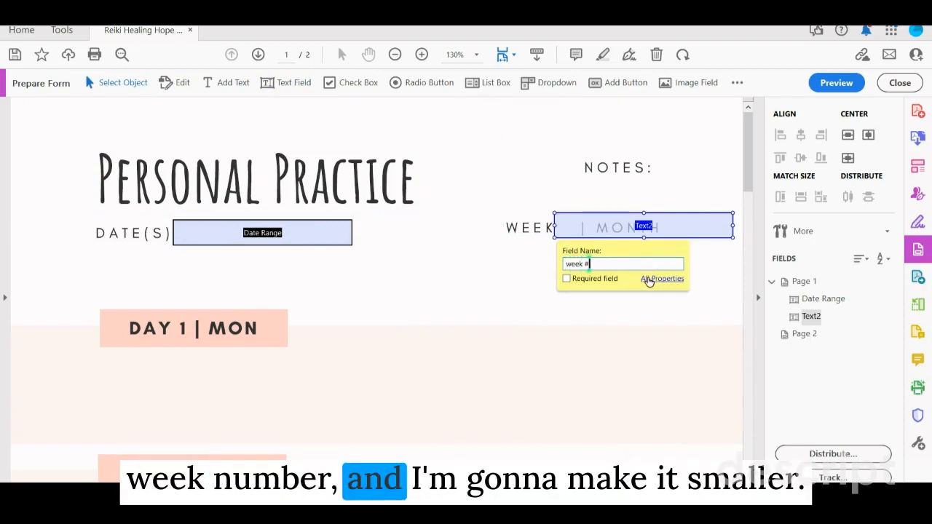
left_click(650, 279)
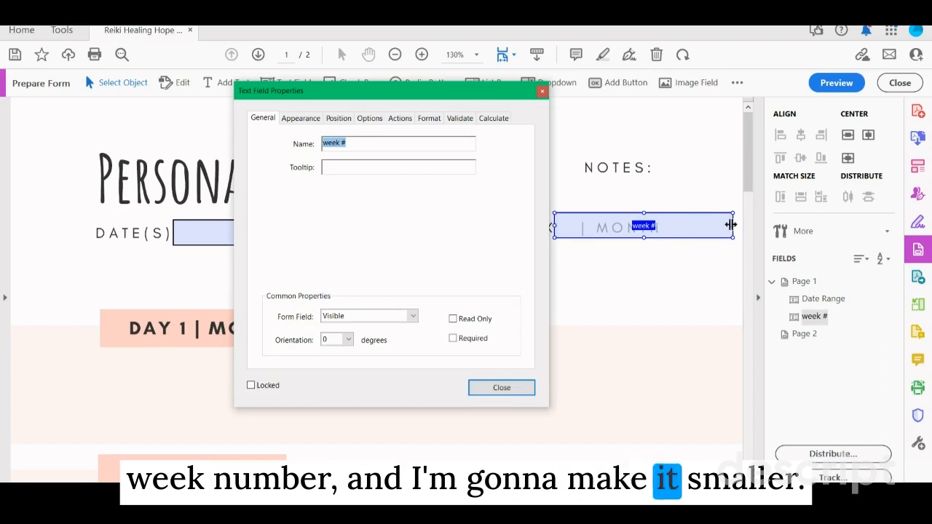
left_click_drag(731, 227, 580, 225)
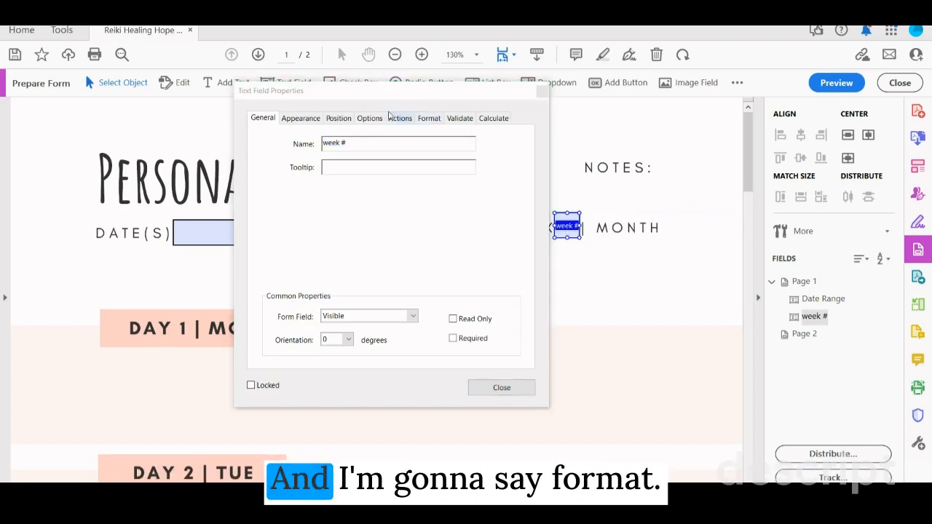
Format the "week #" field as a Number with 0 decimal places.
left_click(428, 119)
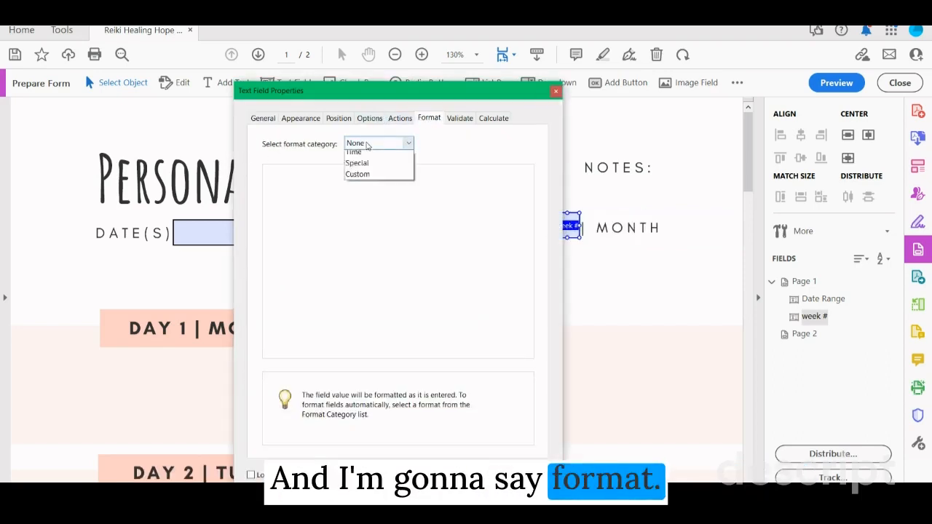
left_click(357, 165)
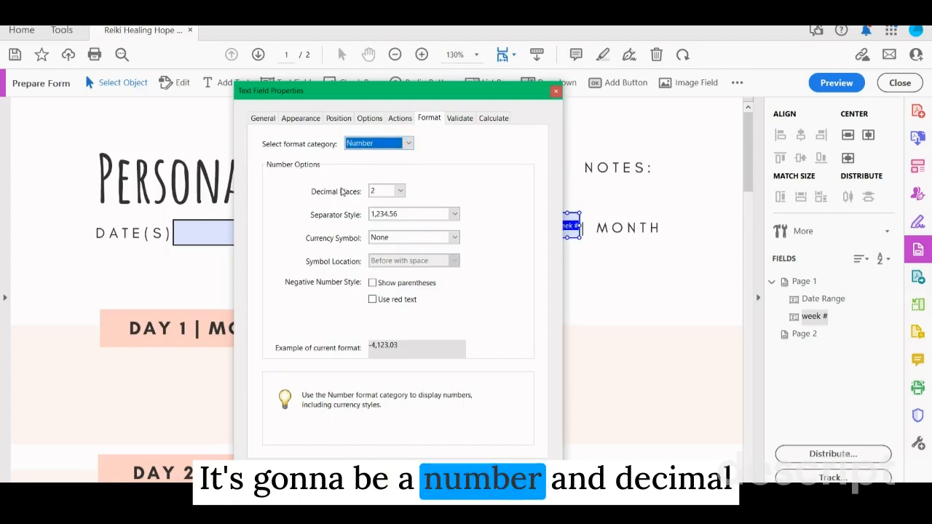
left_click(400, 191)
left_click(395, 201)
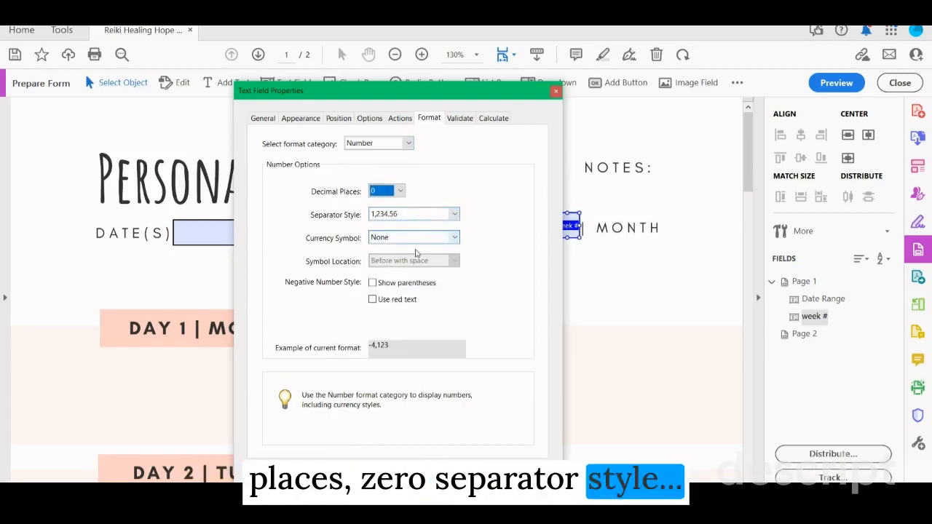
Limit the "week #" field to 2 characters and close its properties.
left_click(339, 118)
left_click(369, 118)
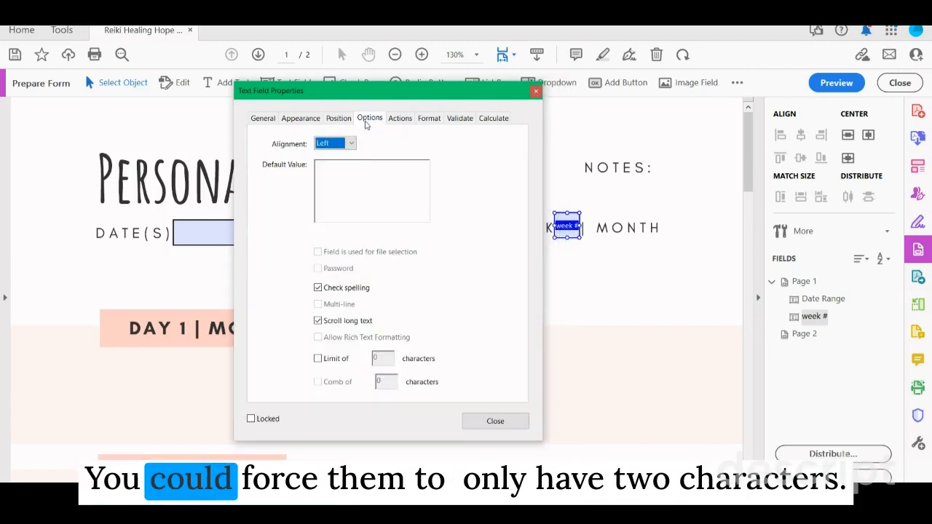
left_click(317, 358)
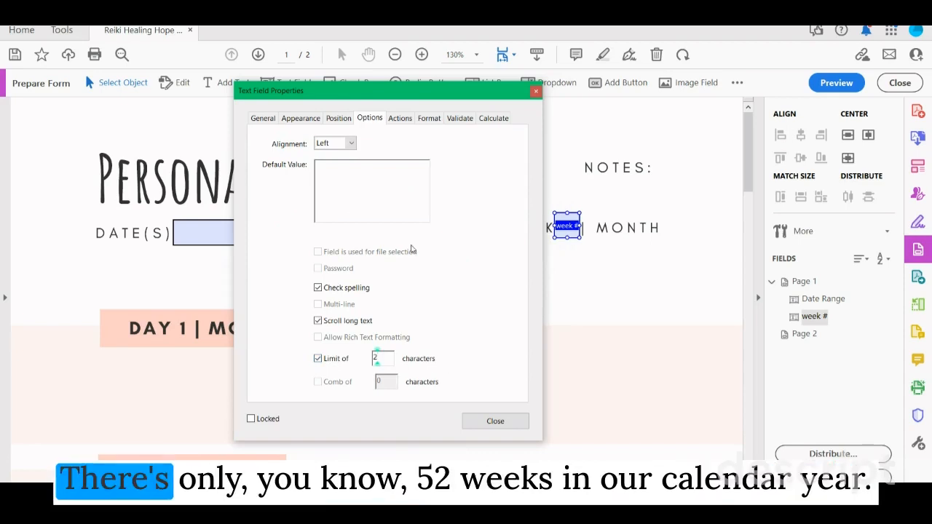
double_click(369, 357)
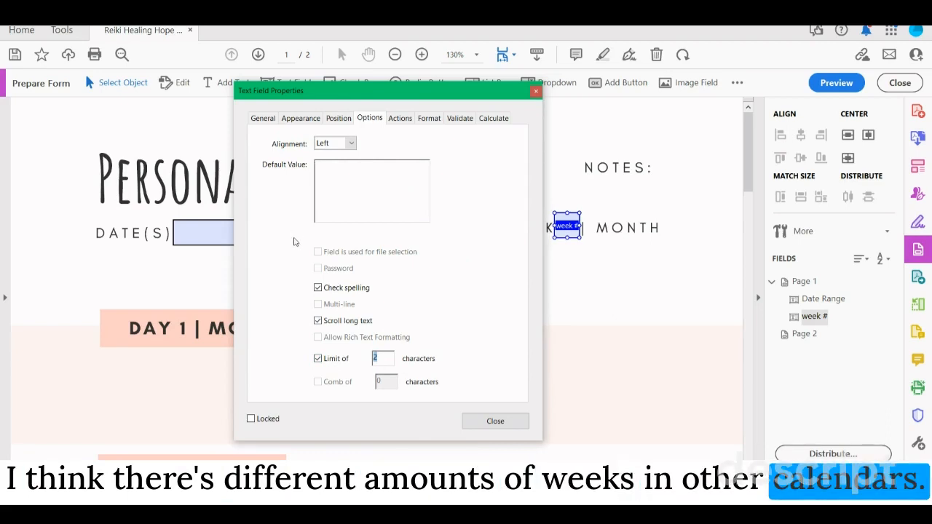
left_click(400, 118)
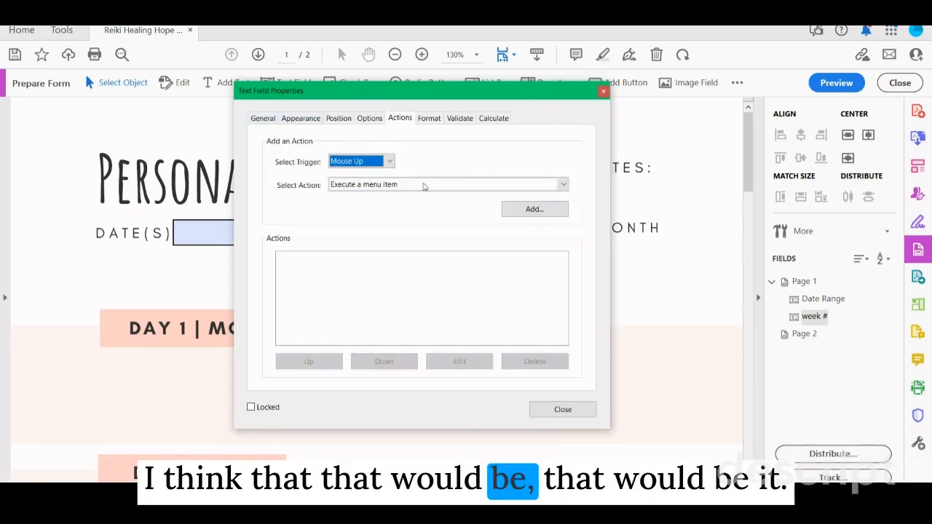
left_click(263, 118)
left_click(506, 394)
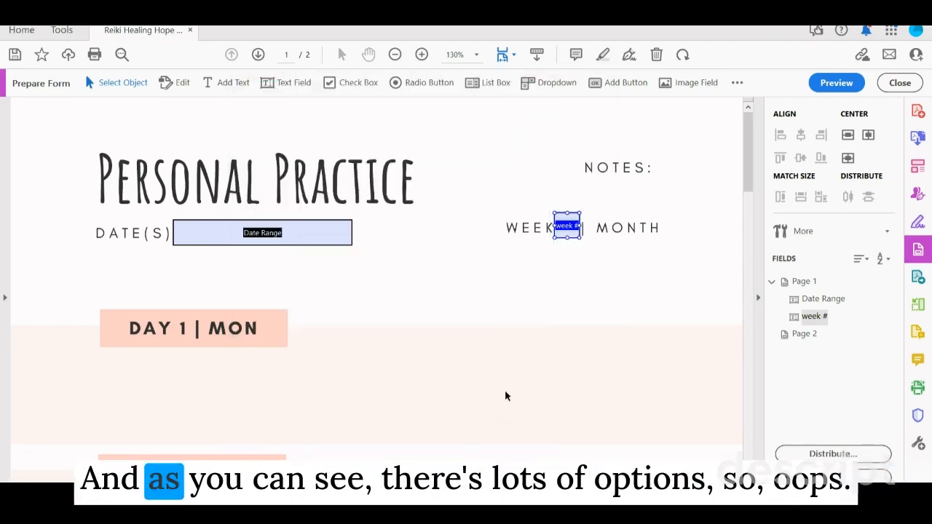
left_click(584, 235)
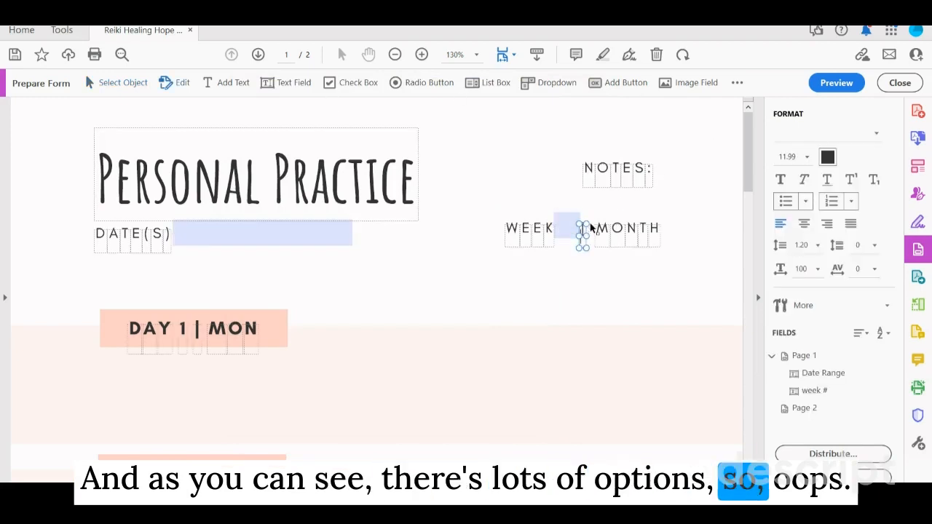
Add a text field named Month directly after the MONTH label.
left_click(294, 82)
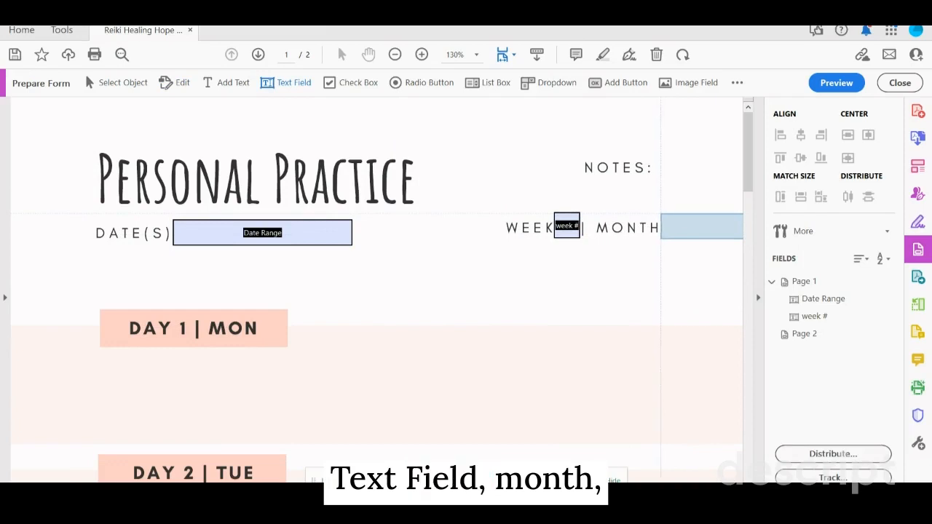
left_click(660, 213)
type("Month")
Give the Month field the tooltip Month and format category None, and narrow it to start just after the MONTH label.
left_click(671, 279)
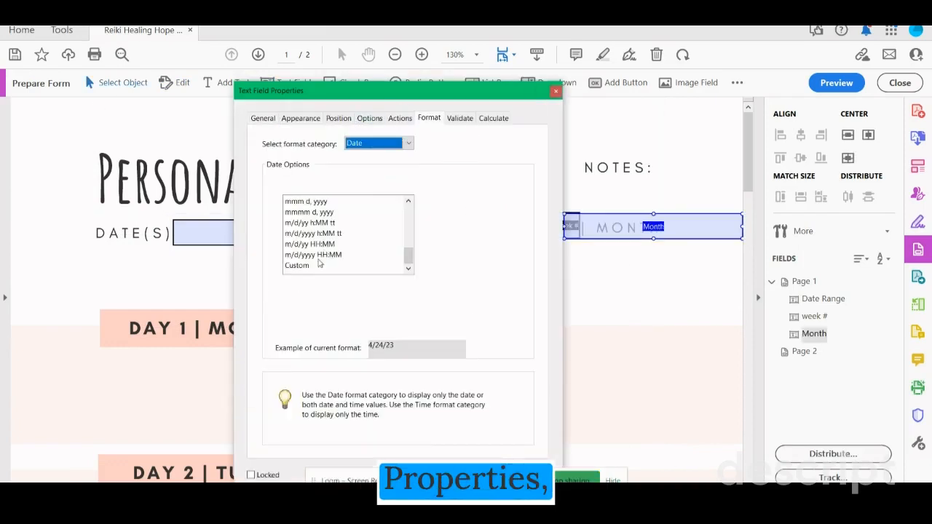
left_click(321, 265)
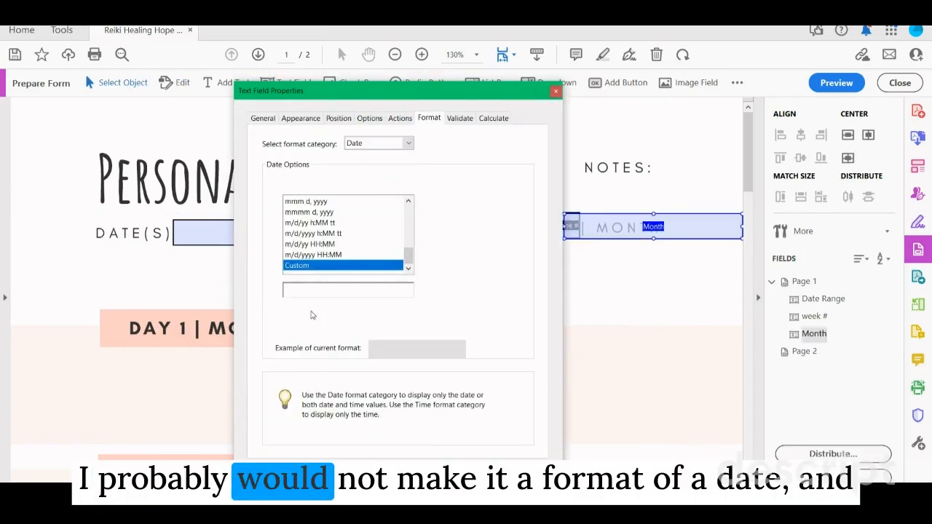
left_click(374, 144)
left_click(356, 154)
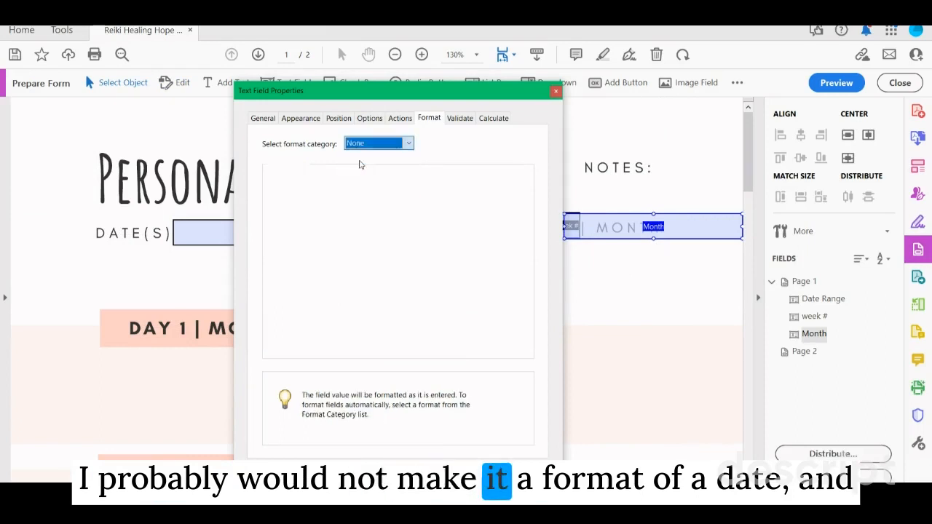
left_click(301, 118)
left_click(263, 117)
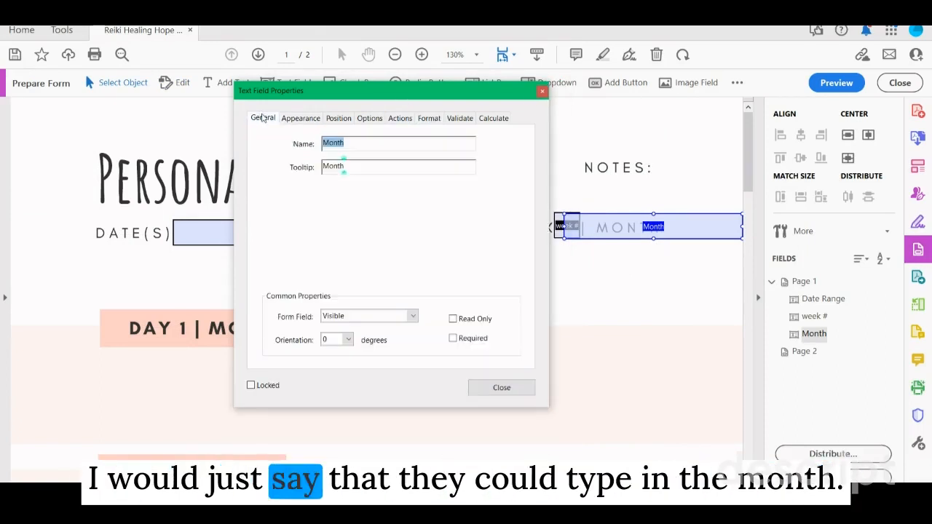
left_click(474, 388)
left_click_drag(607, 230, 661, 233)
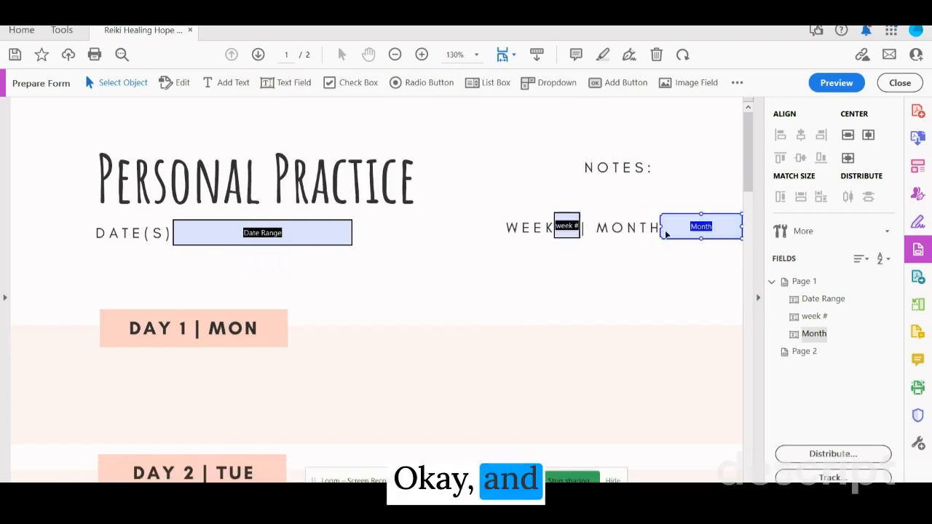
Try to move all the letters of the MONTH page text to the left, and undo the move.
scroll(657, 276, "down", 2)
scroll(657, 277, "down", 2)
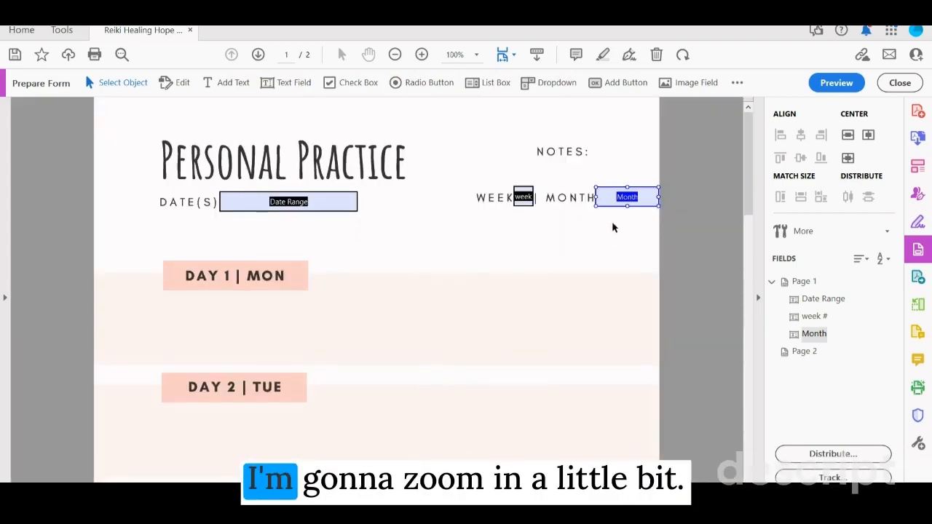
left_click(178, 83)
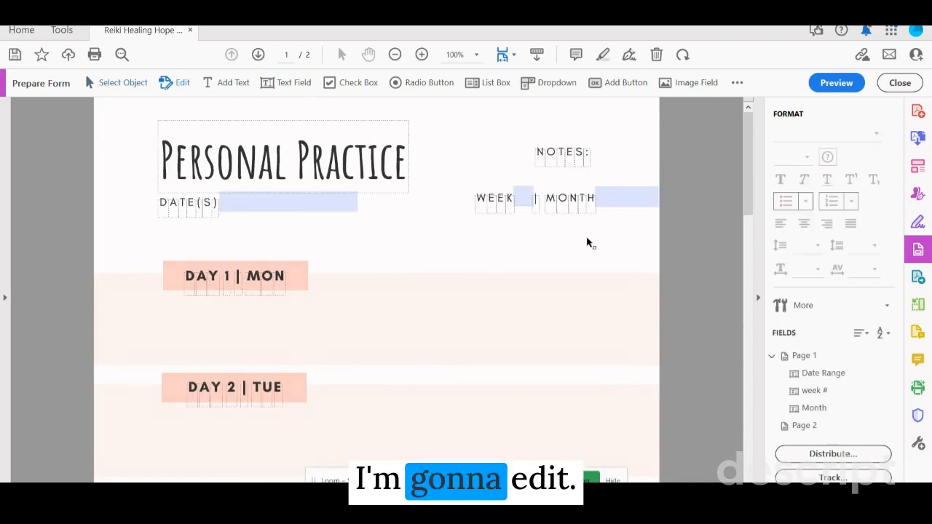
left_click_drag(465, 192, 588, 213)
left_click(577, 206)
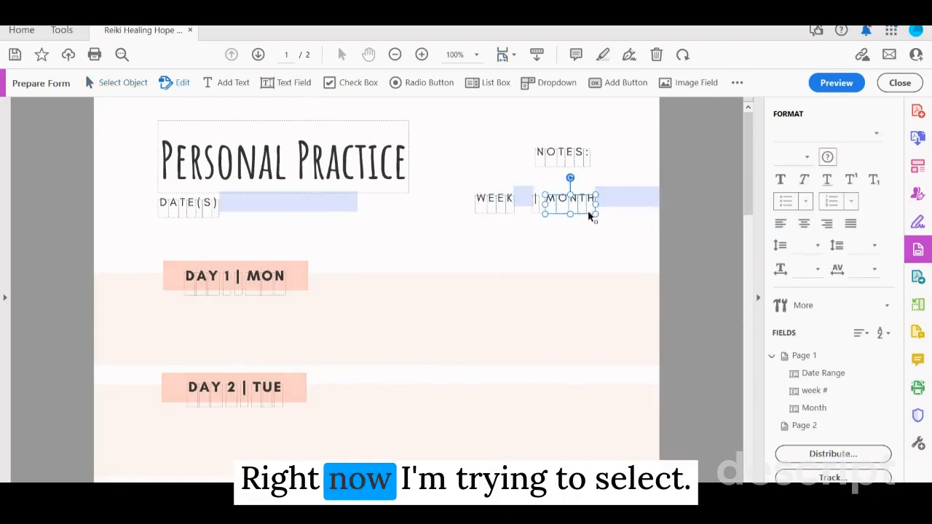
left_click(561, 203)
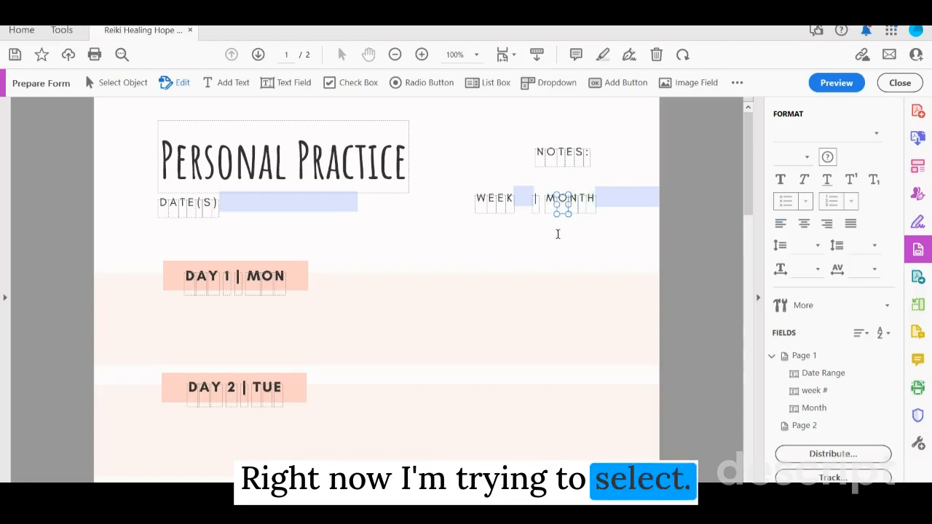
left_click(551, 207, "ctrl")
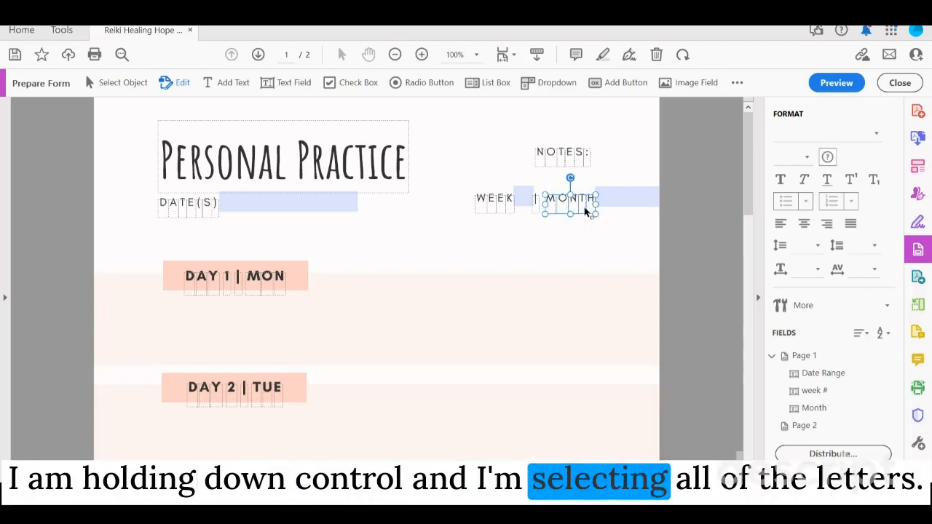
left_click(585, 207, "ctrl")
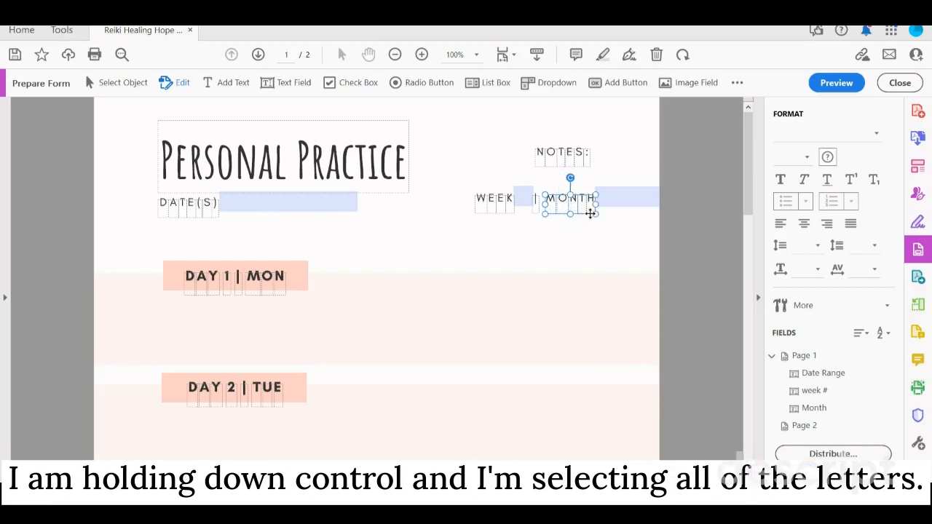
left_click_drag(589, 211, 546, 242)
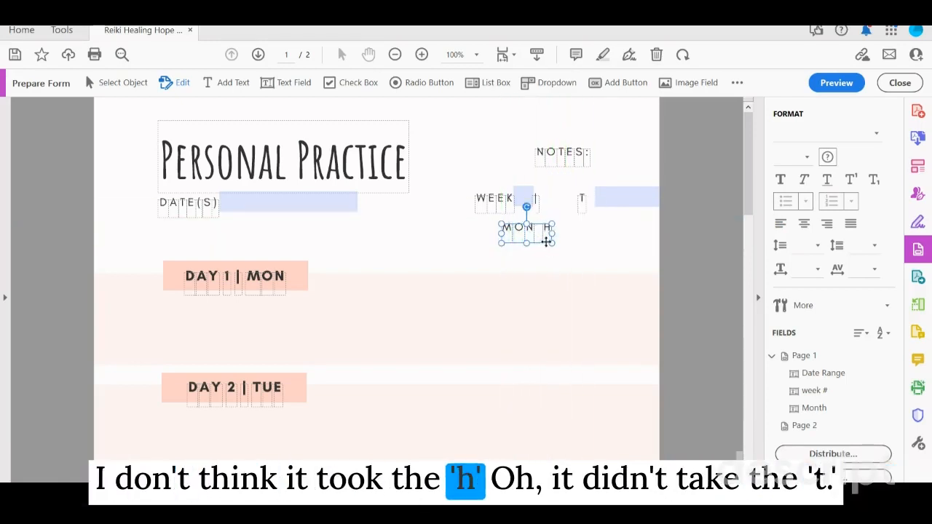
scroll(624, 198, "up", 5)
scroll(623, 197, "down", 1)
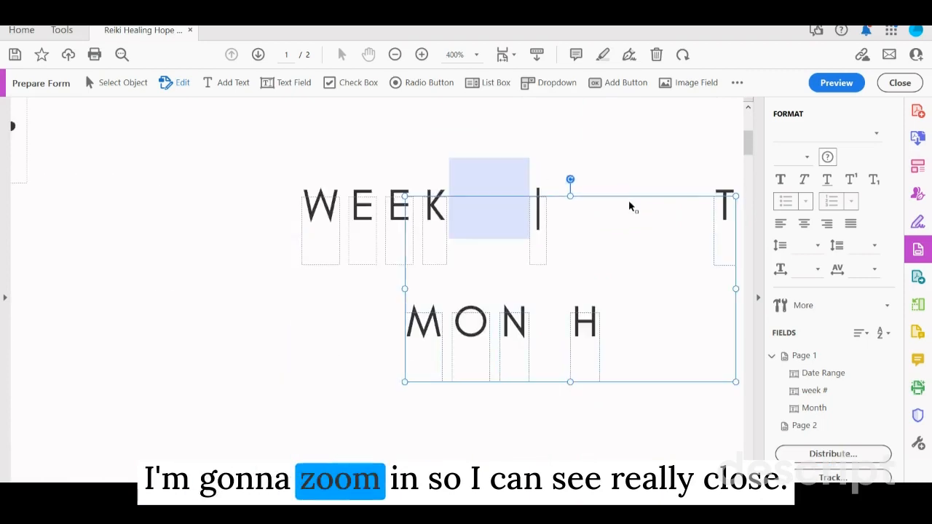
key("ctrl+z")
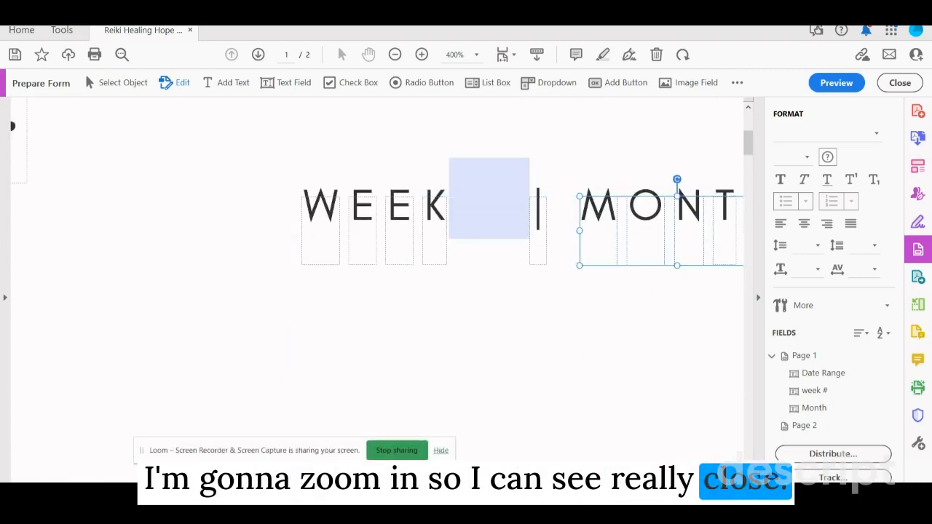
Select all the letters and the divider of the WEEK | MONTH page text and move them to the left.
scroll(624, 205, "right", 3)
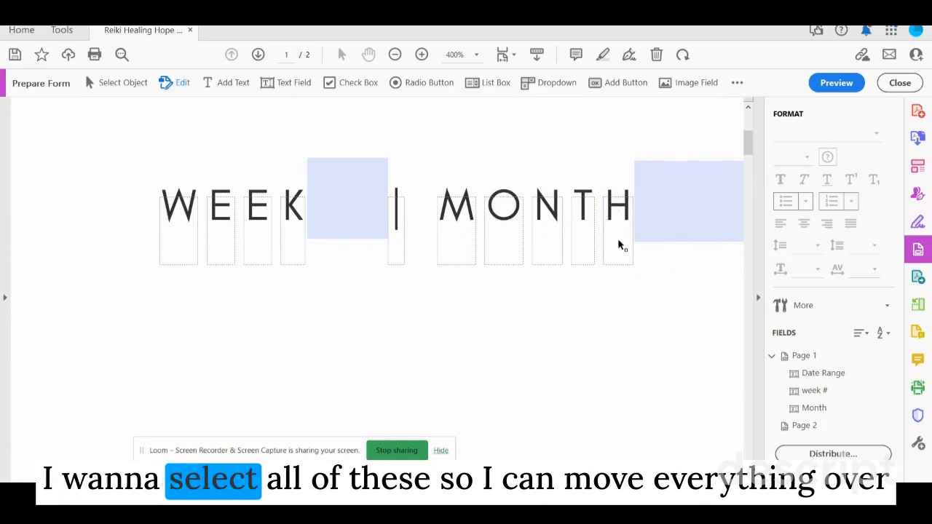
key("Tab")
key("Tab")
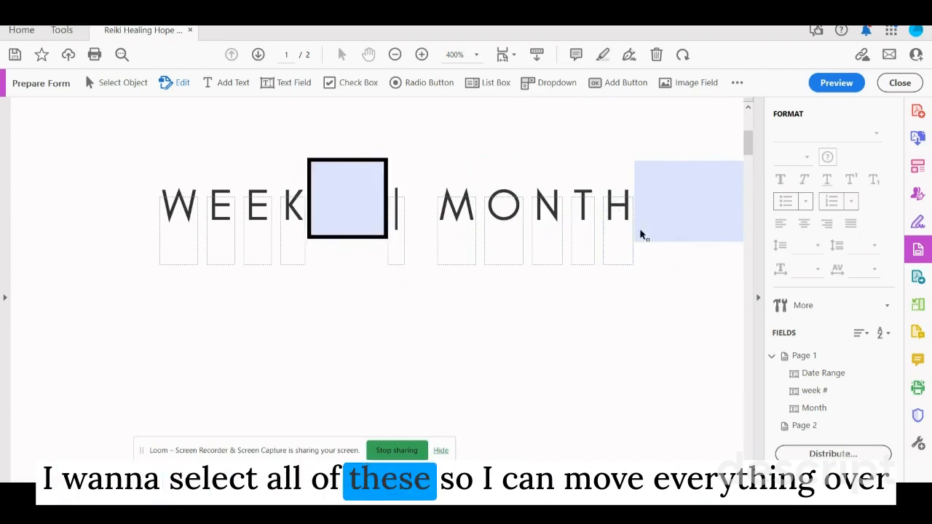
left_click(643, 236)
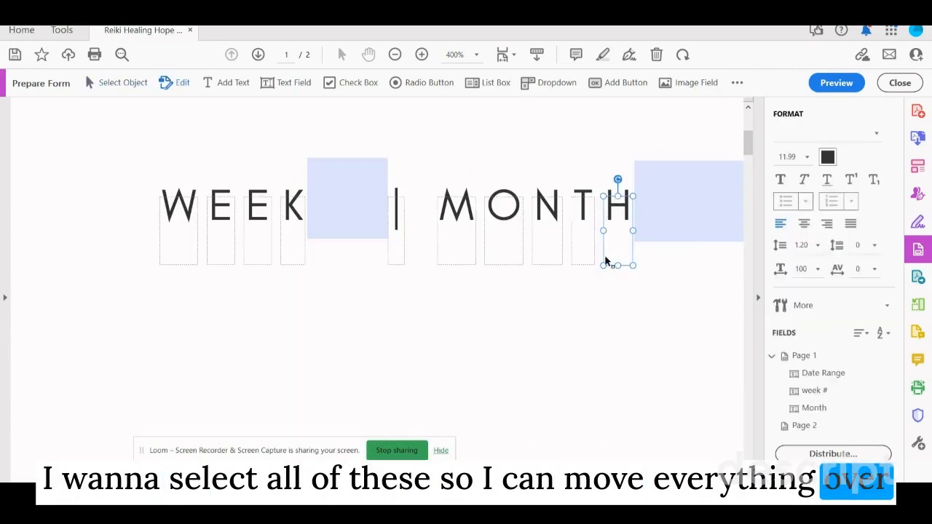
left_click_drag(605, 260, 180, 251)
left_click_drag(364, 264, 262, 264)
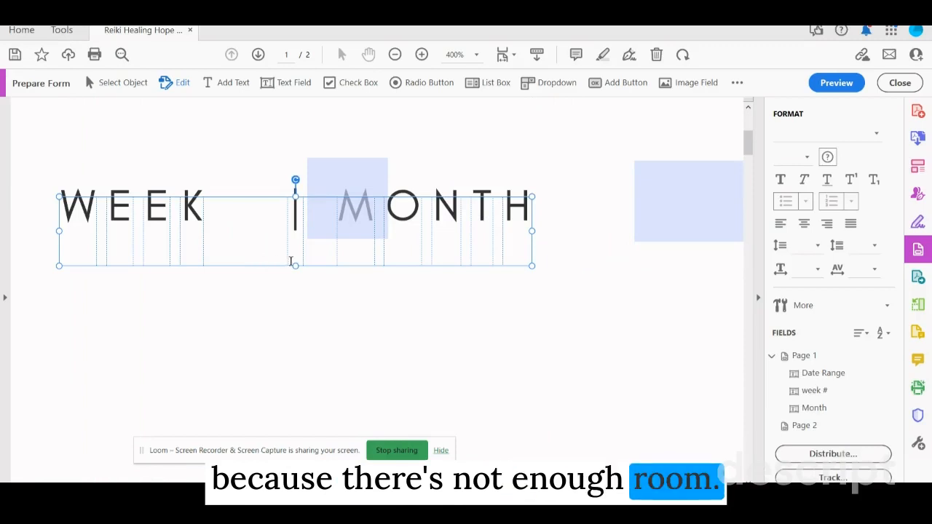
Move the "week #" and Month fields back beside their labels, and widen the Month field slightly to the right.
left_click(357, 172)
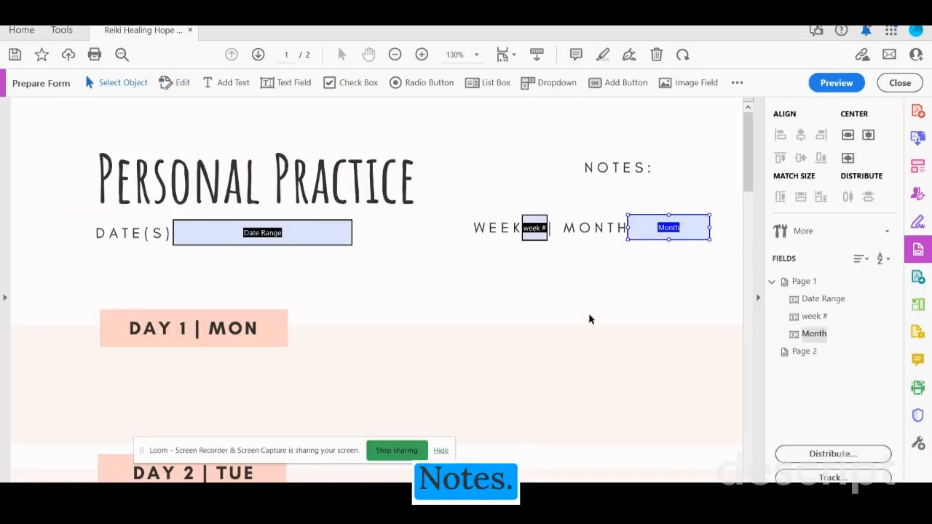
scroll(660, 270, "down", 3)
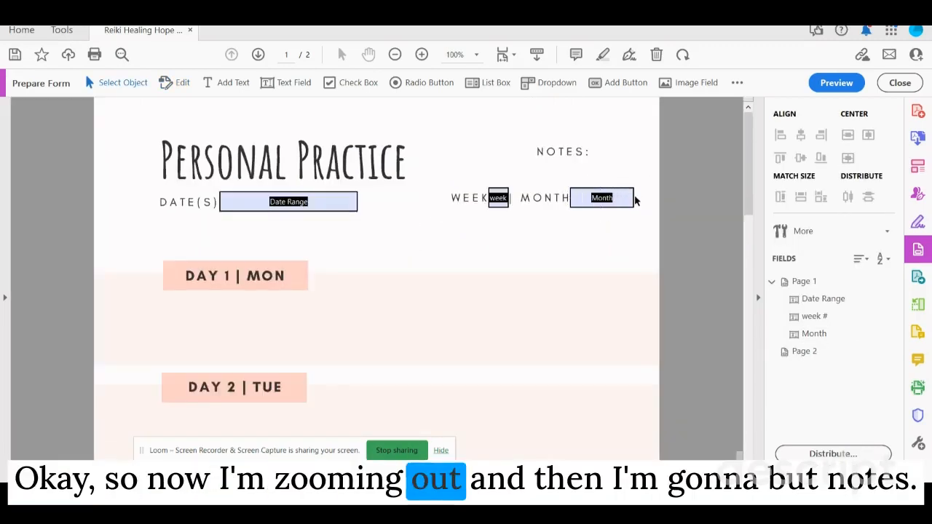
left_click_drag(633, 198, 641, 197)
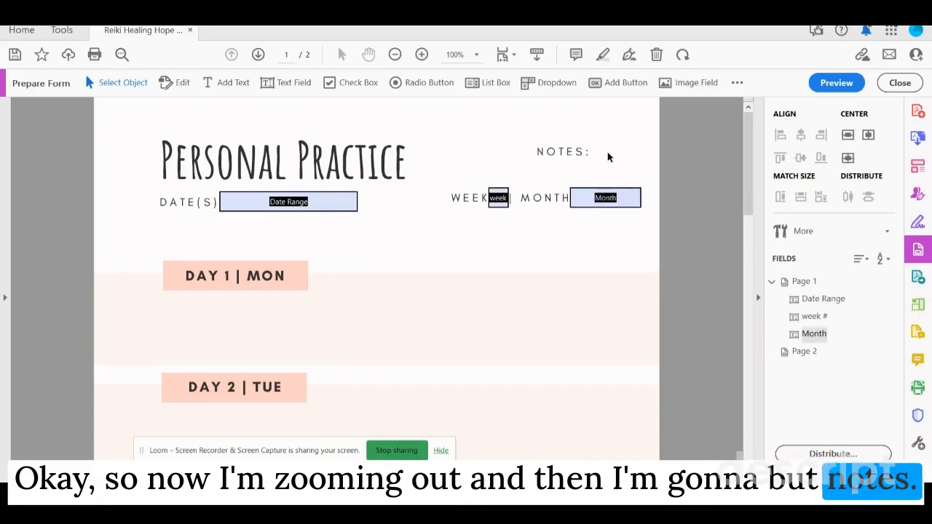
Move all the characters of the NOTES: page text to the left, and add a tall text field after the label.
left_click(565, 152)
scroll(597, 158, "up", 5)
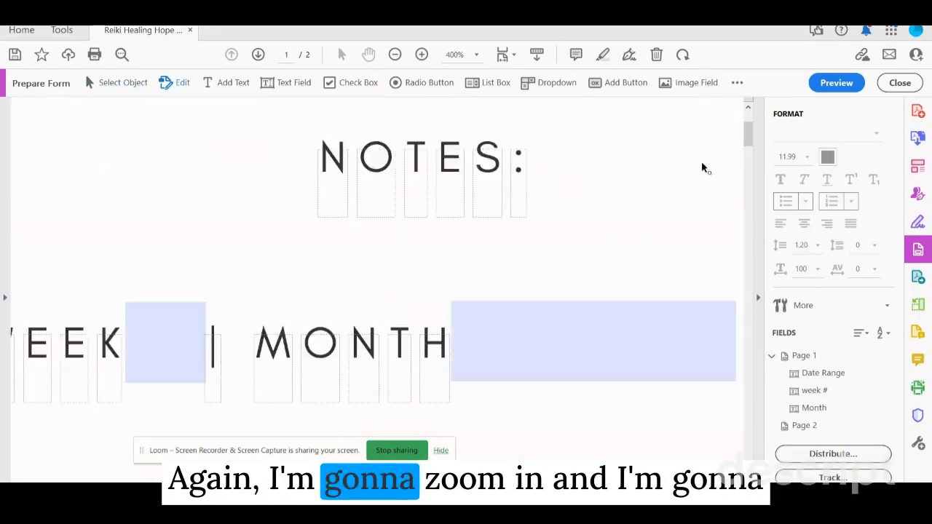
scroll(393, 193, "down", 2)
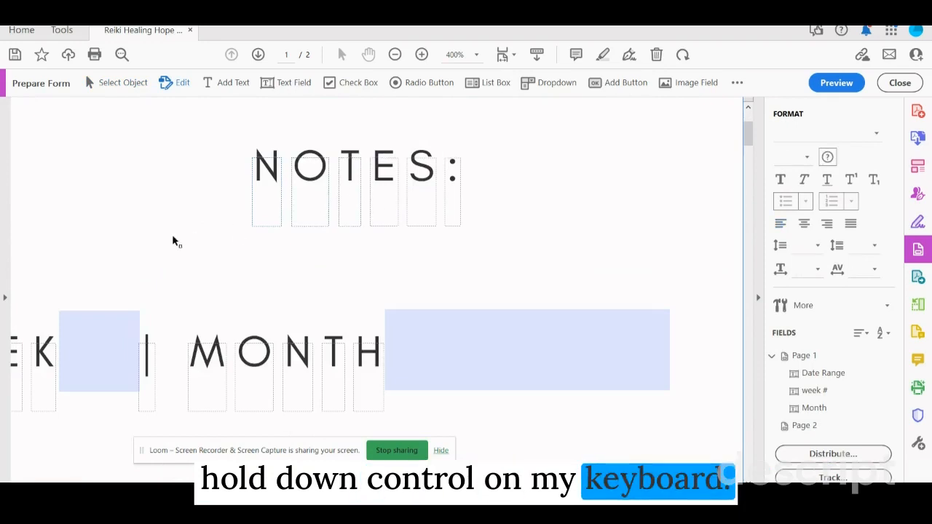
left_click(327, 209, "ctrl")
left_click(374, 209, "ctrl")
left_click(428, 213, "ctrl")
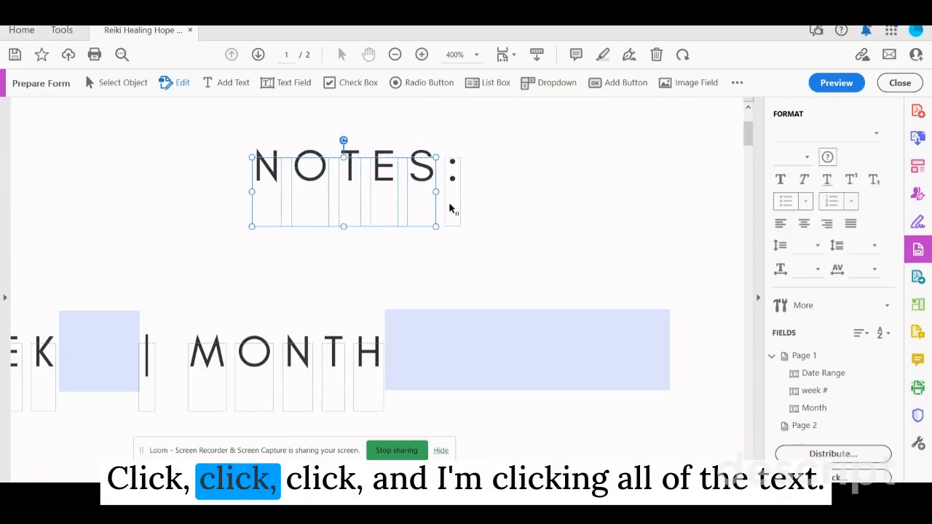
left_click(449, 209, "ctrl")
left_click_drag(322, 225, 160, 231)
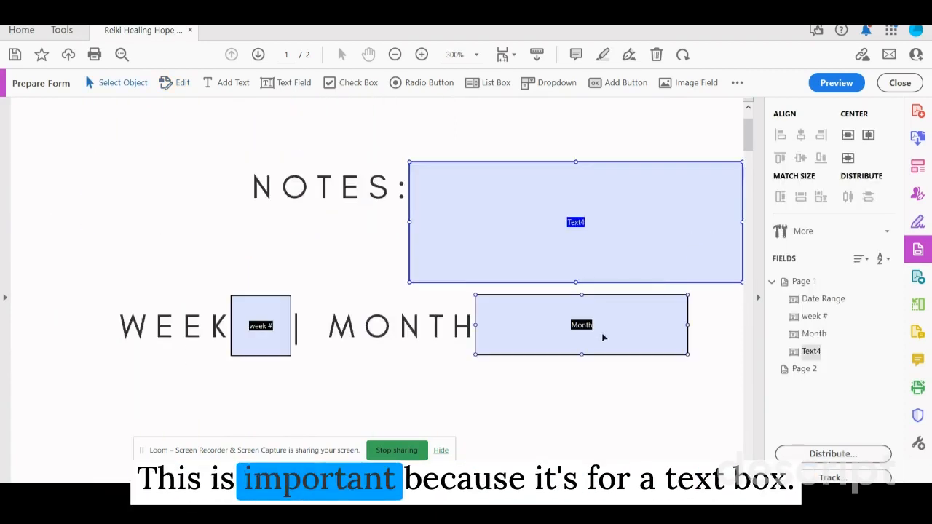
Narrow the text field after NOTES: so its right edge lines up with the Month field.
scroll(602, 337, "down", 5)
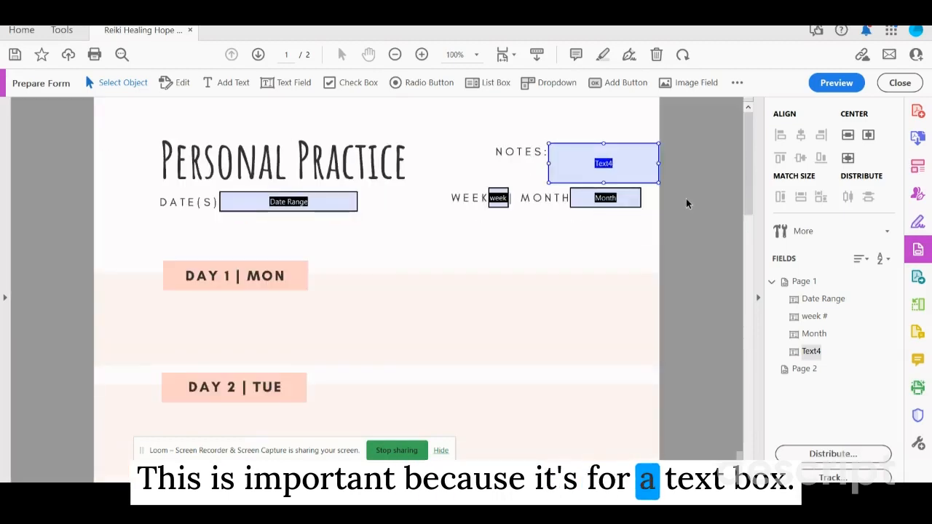
left_click_drag(657, 163, 629, 161)
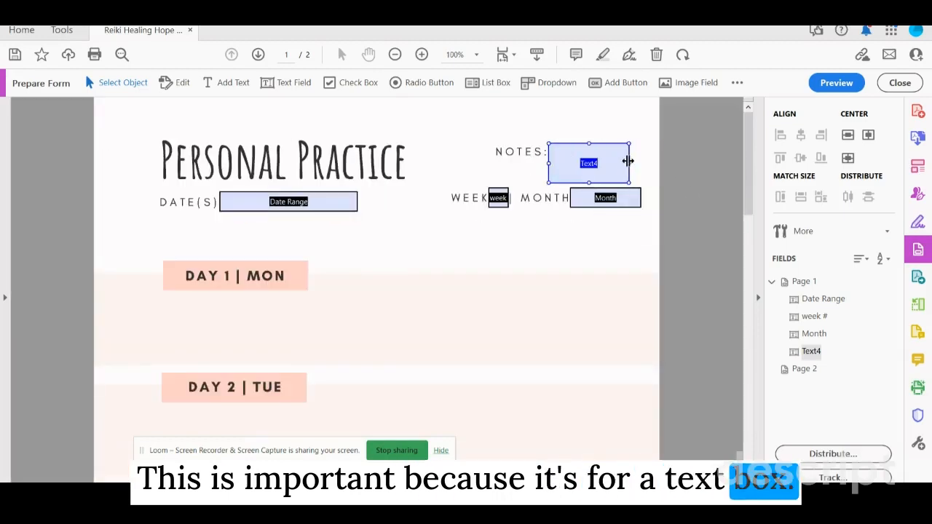
left_click(639, 164)
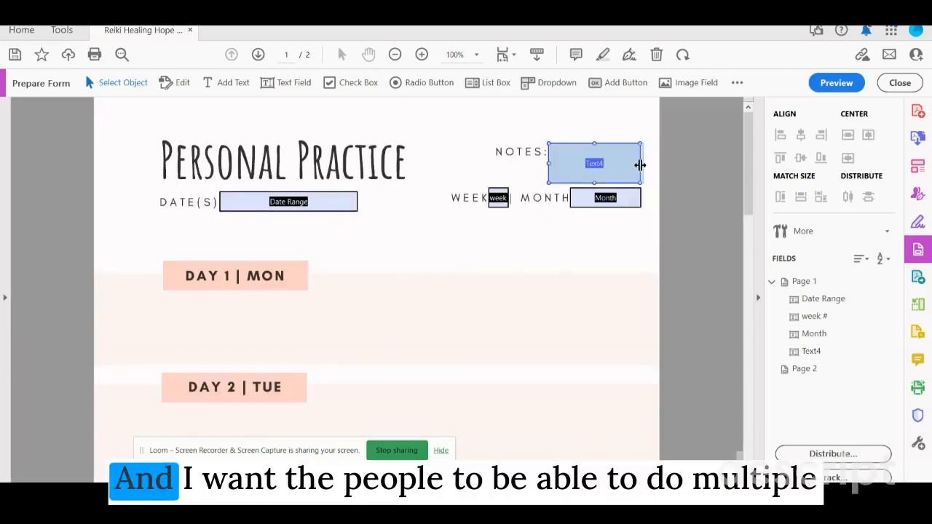
Name the text field after NOTES: "Notes 1" and make it multi-line.
double_click(621, 165)
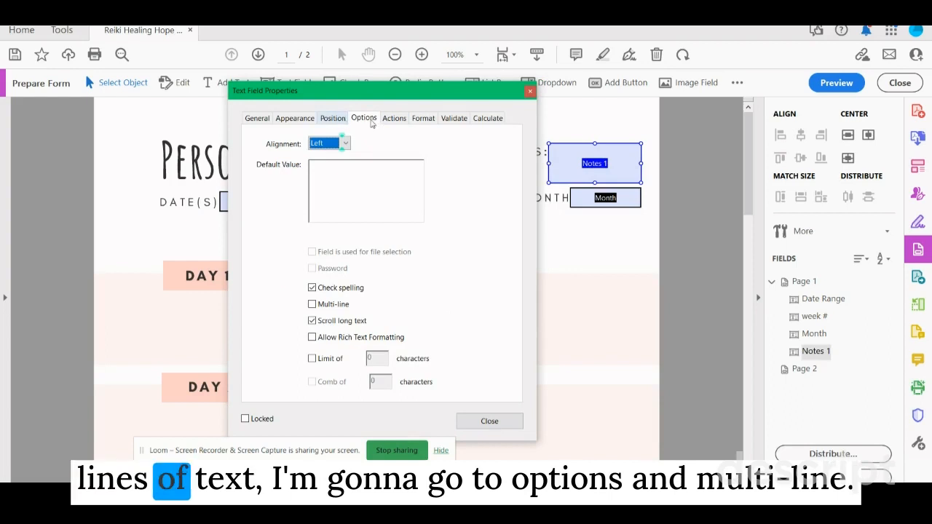
left_click(312, 305)
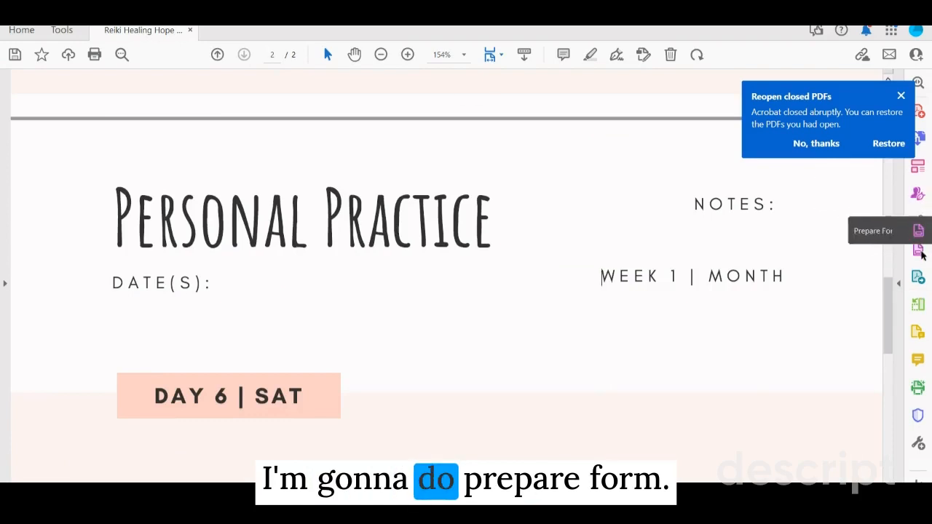
Enter form preparation and move all the characters of NOTES: and WEEK 1 | MONTH on page 2 to the left.
left_click(917, 249)
left_click(548, 330)
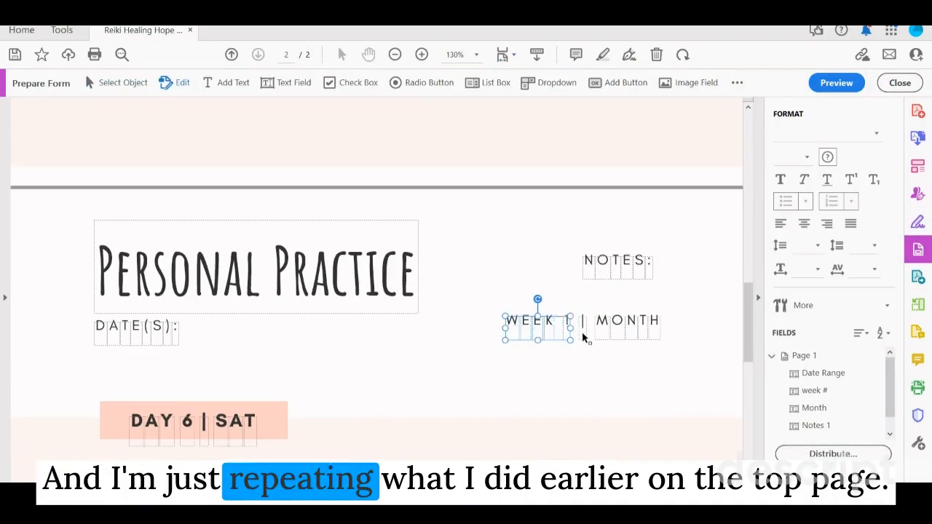
left_click_drag(602, 335, 634, 334)
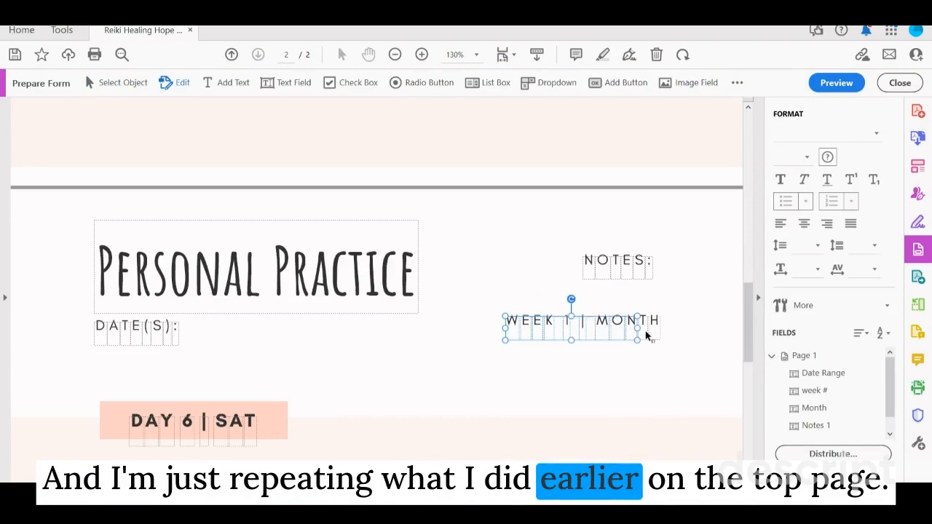
left_click(592, 272, "shift")
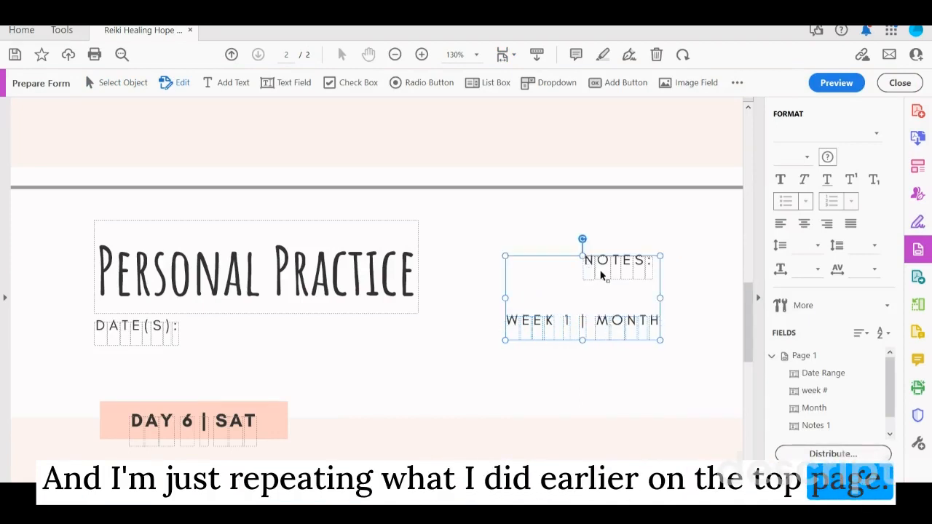
key("Left")
key("Left")
key("Left")
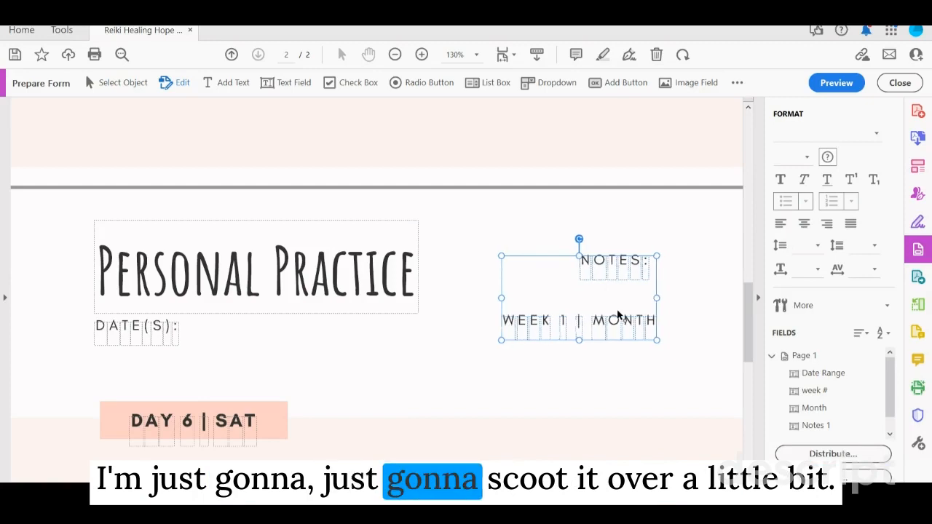
key("Left")
key("Left")
key("Left")
key("Left")
key("Left")
key("Left")
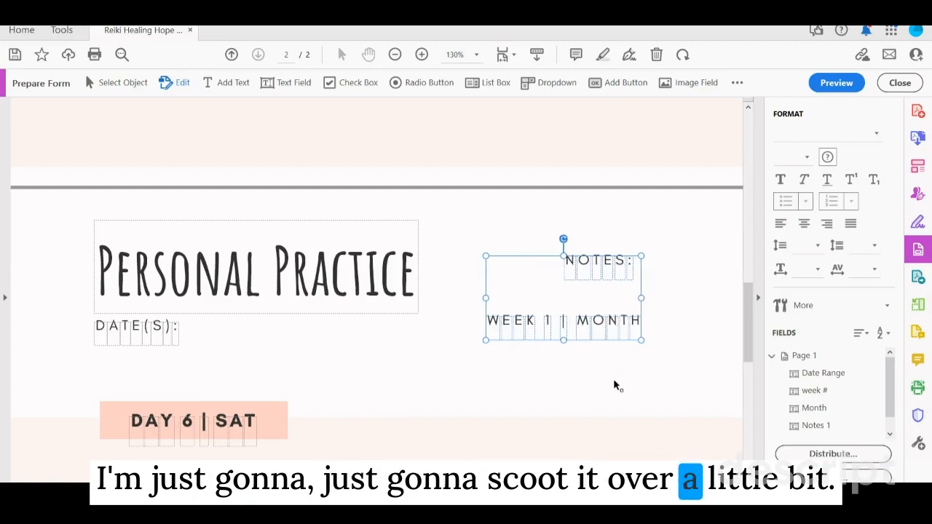
Delete the number 1 after WEEK in the page 2 header.
scroll(615, 383, "down", 6)
scroll(448, 374, "up", 2)
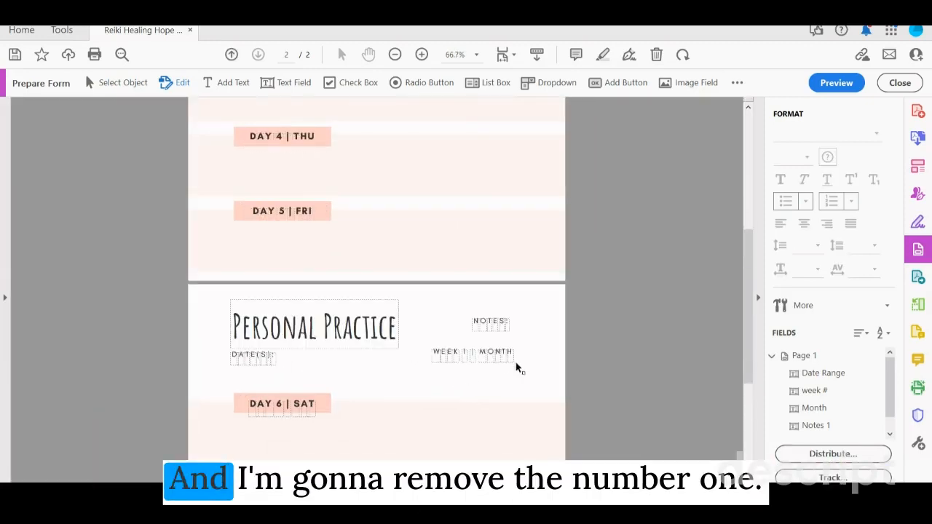
left_click(464, 353)
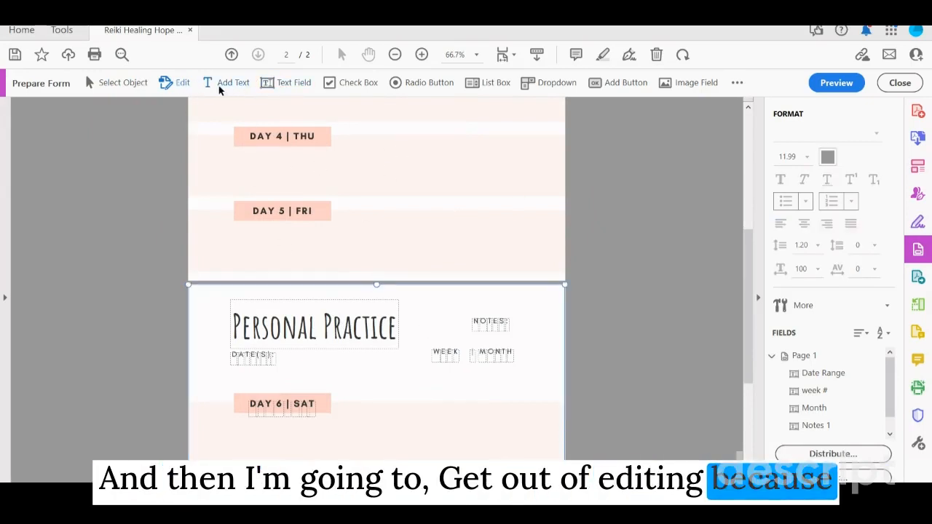
Copy the Notes 1, Month, week # and Date Range fields from page 1 and paste them onto page 2.
left_click(294, 83)
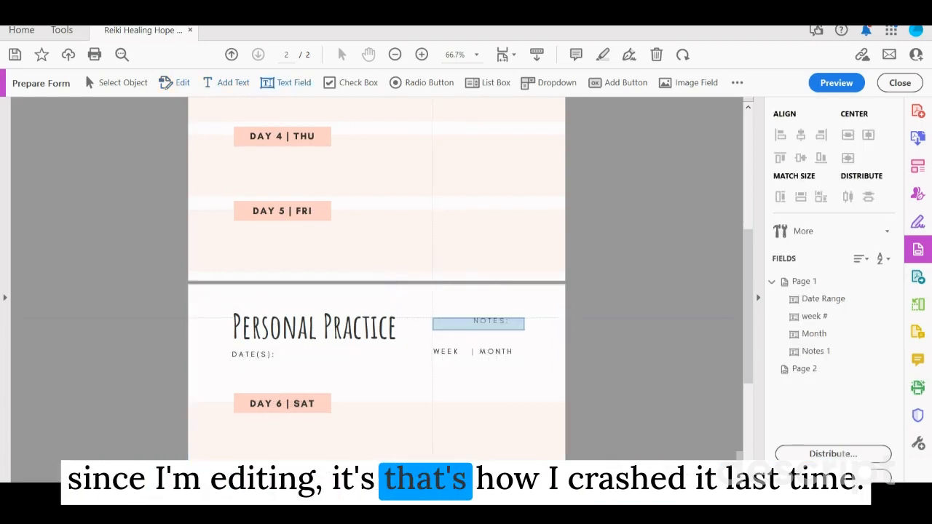
scroll(463, 304, "down", 2)
scroll(415, 191, "up", 2)
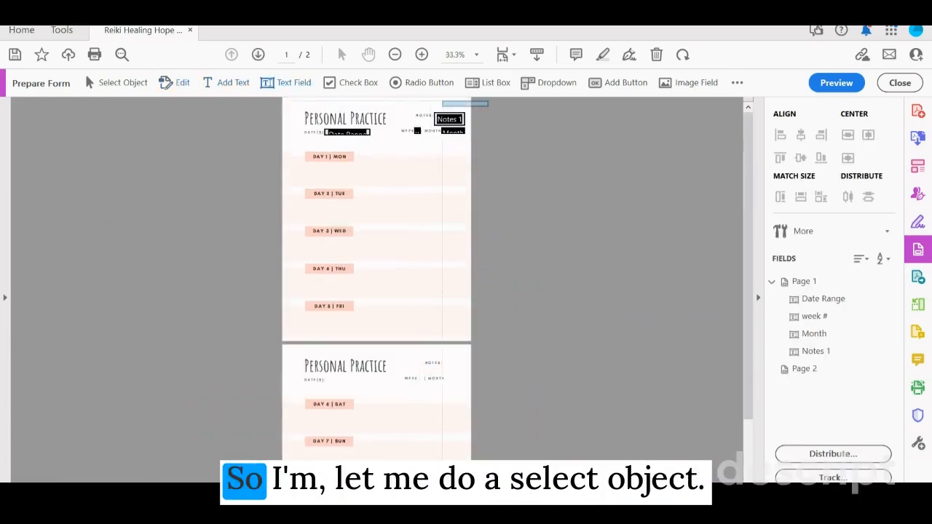
left_click(95, 84)
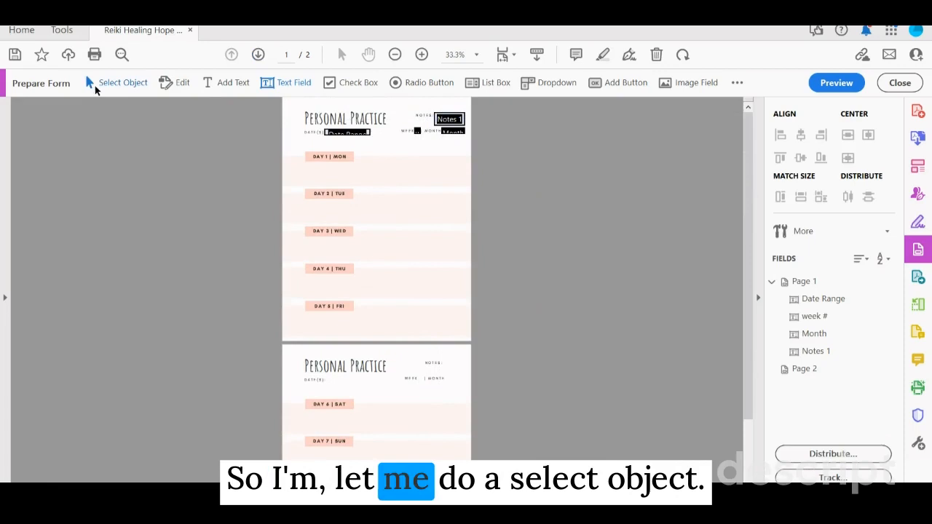
left_click(445, 122)
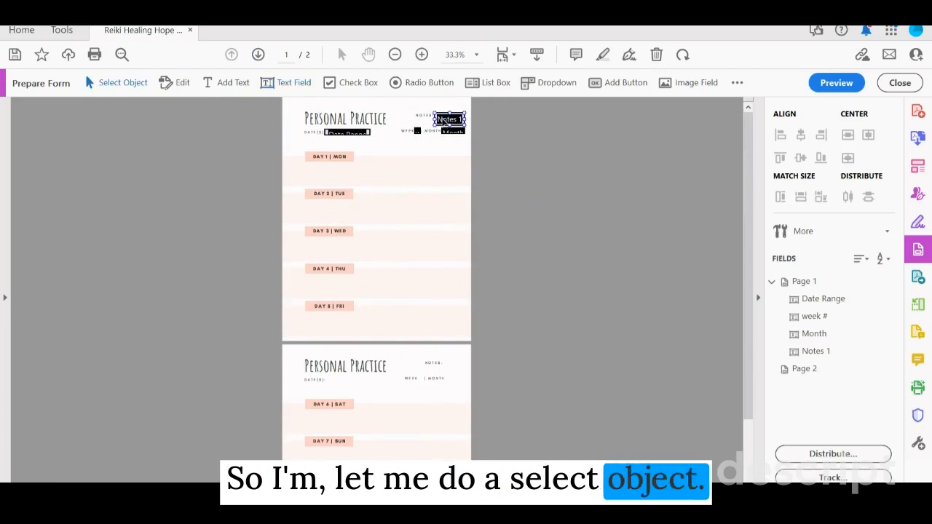
left_click(453, 131, "ctrl")
left_click(416, 131, "ctrl")
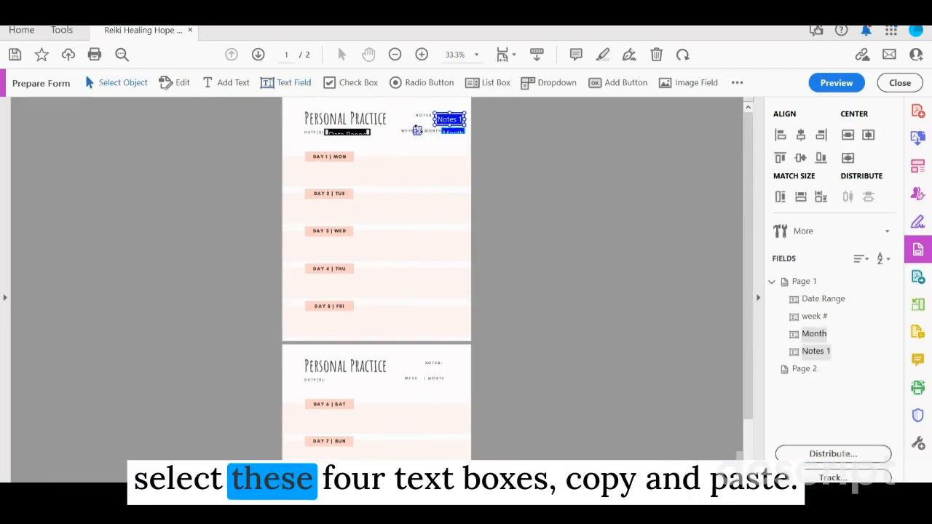
left_click(347, 132, "ctrl")
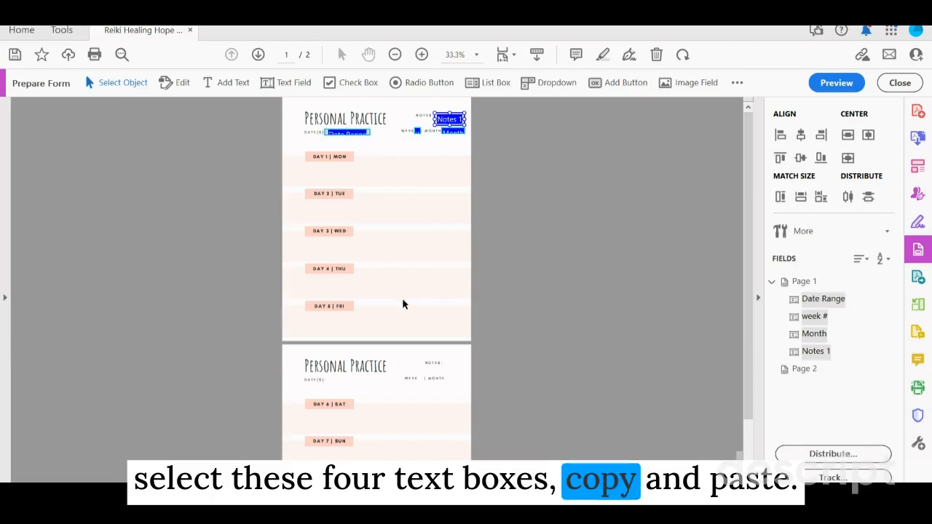
key("ctrl+c")
key("ctrl+v")
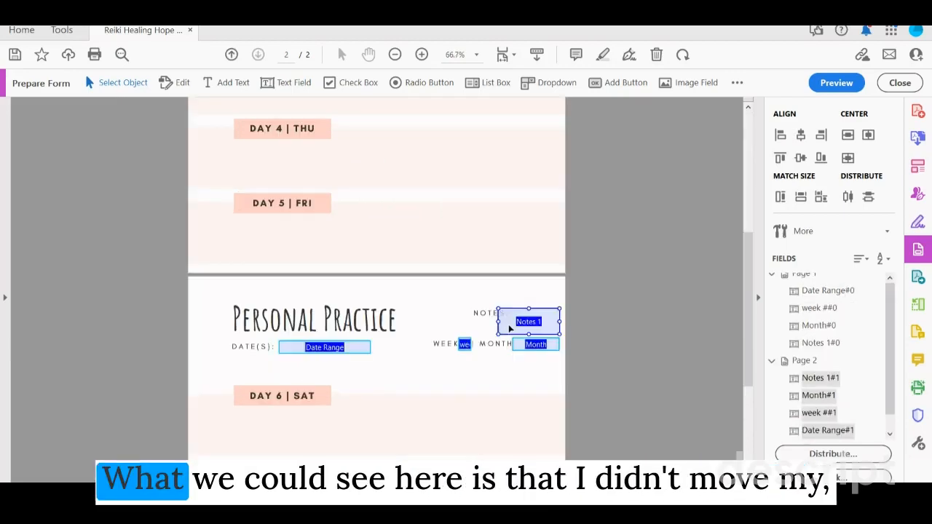
Position the pasted fields in the page 2 header, with the Date Range field directly after the DATE(S): label.
left_click_drag(509, 325, 508, 324)
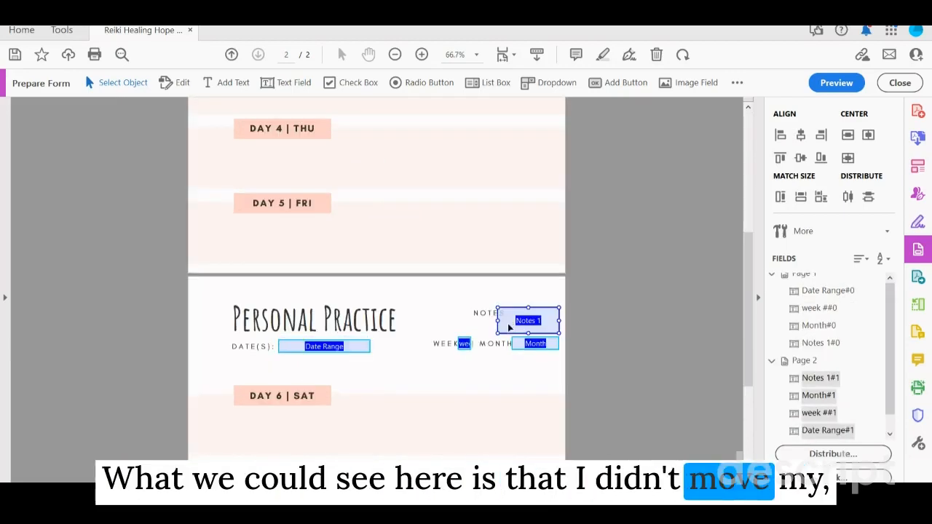
left_click_drag(289, 346, 285, 347)
left_click(514, 366)
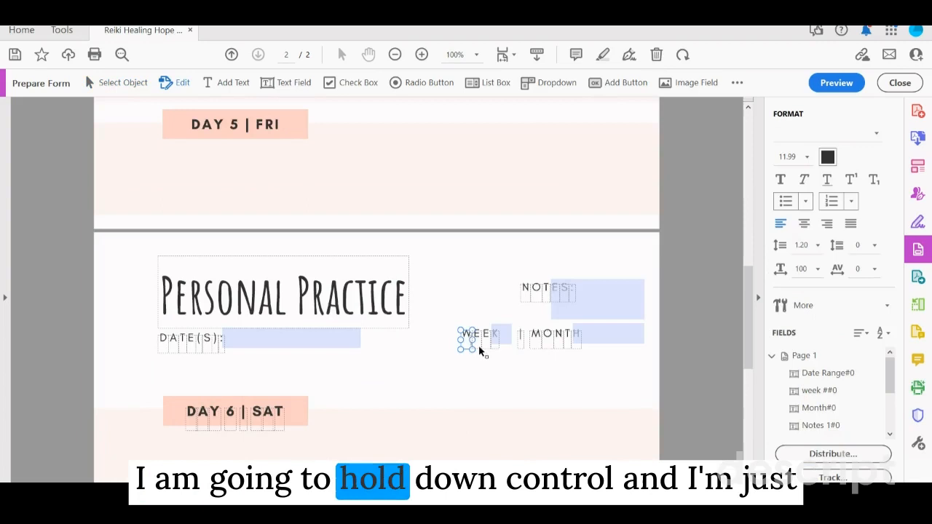
left_click(477, 344, "ctrl")
left_click(486, 343, "ctrl")
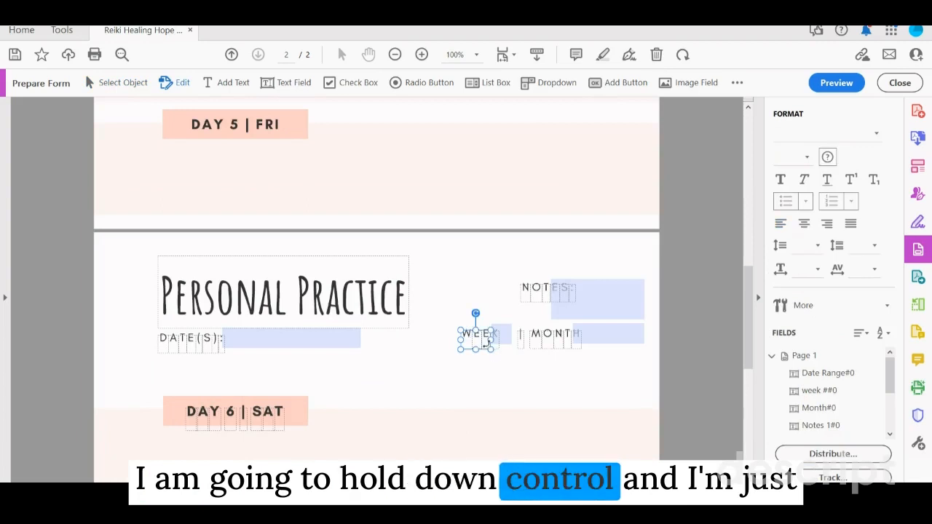
scroll(503, 349, "up", 2)
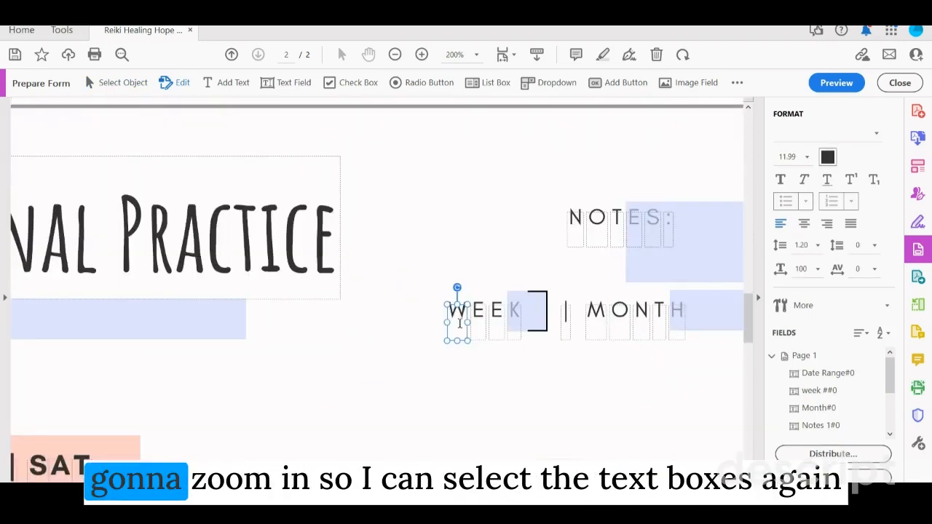
left_click(480, 338, "ctrl")
left_click(519, 340, "ctrl")
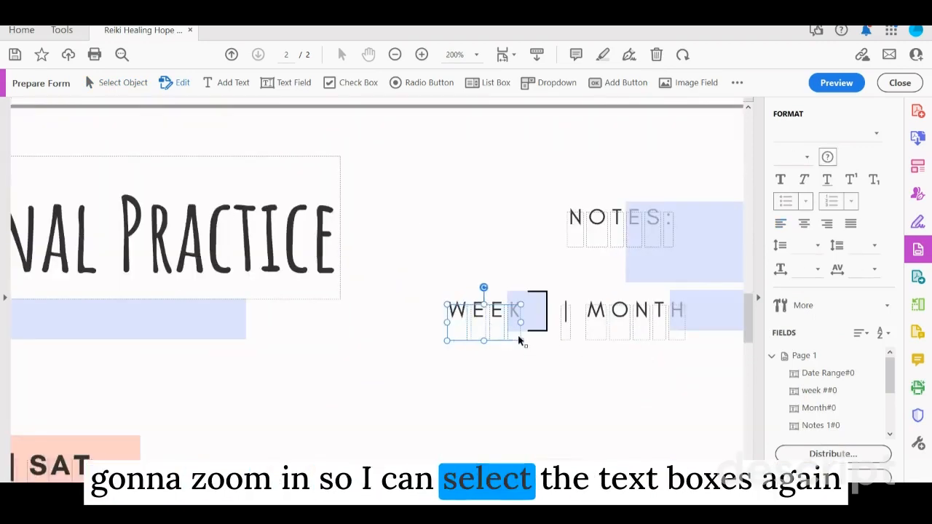
left_click(569, 335, "ctrl")
left_click(598, 335, "ctrl")
left_click(624, 335, "ctrl")
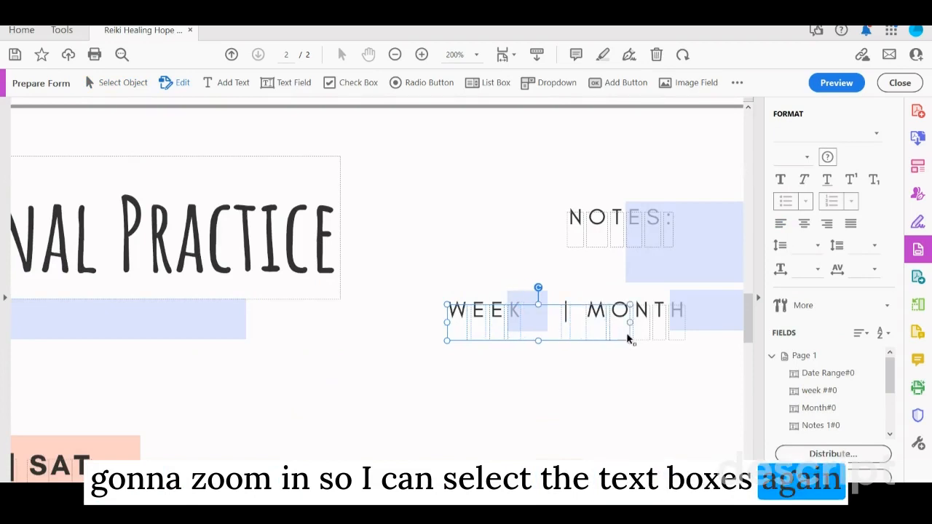
left_click(678, 337, "ctrl")
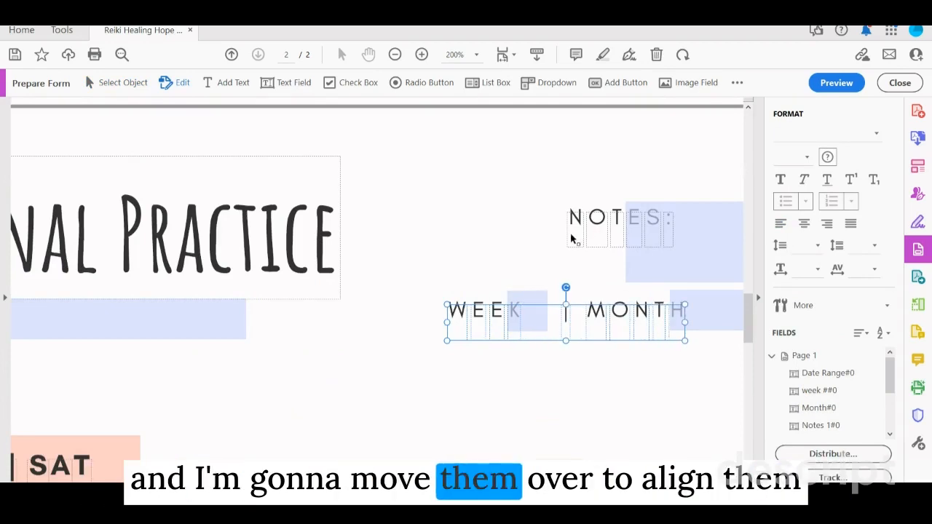
left_click(592, 242, "ctrl")
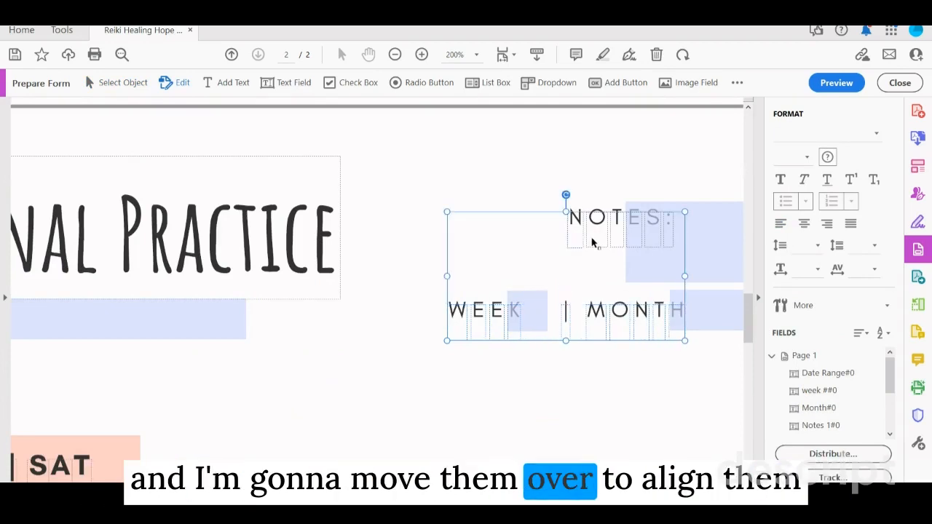
Narrow the Notes 1 field on page 2 from its left edge so it starts after the NOTES: label.
key("Escape")
left_click(639, 242)
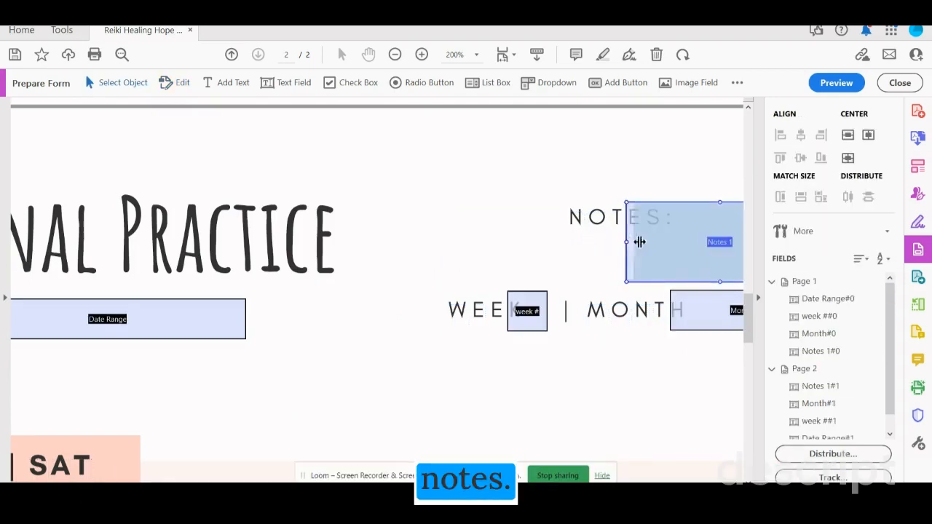
Try to select all the characters of NOTES: and WEEK | MONTH on page 2 and move them left.
left_click(604, 235)
left_click(575, 241)
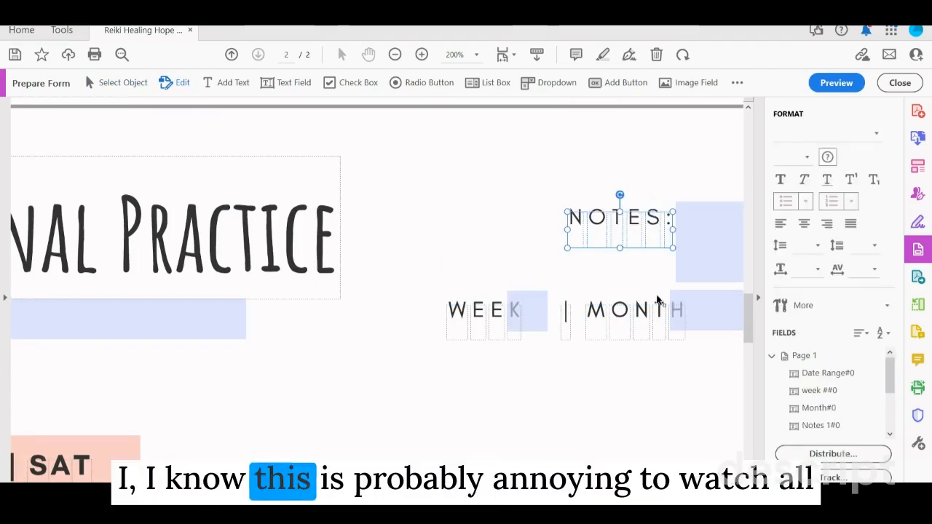
left_click(674, 339, "shift")
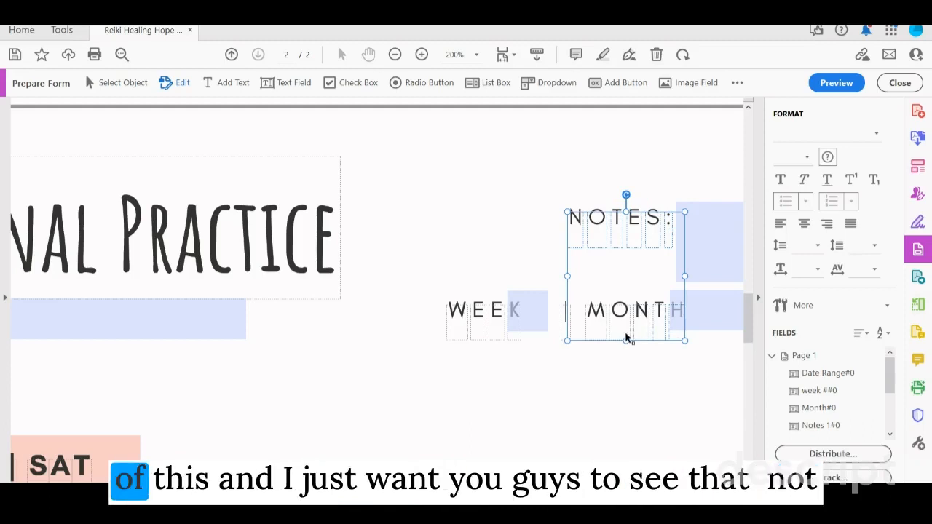
left_click(494, 336, "shift")
left_click(480, 333, "shift")
left_click(460, 332, "shift")
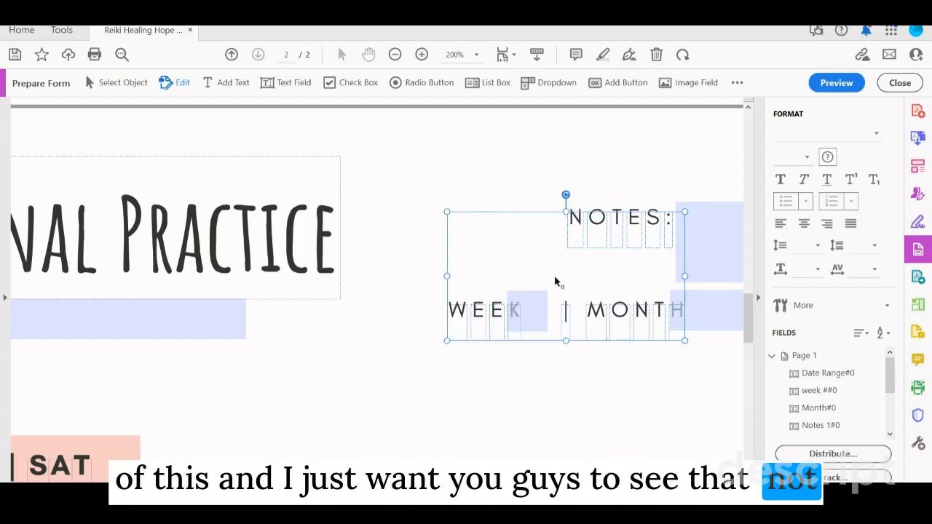
left_click_drag(554, 276, 530, 276)
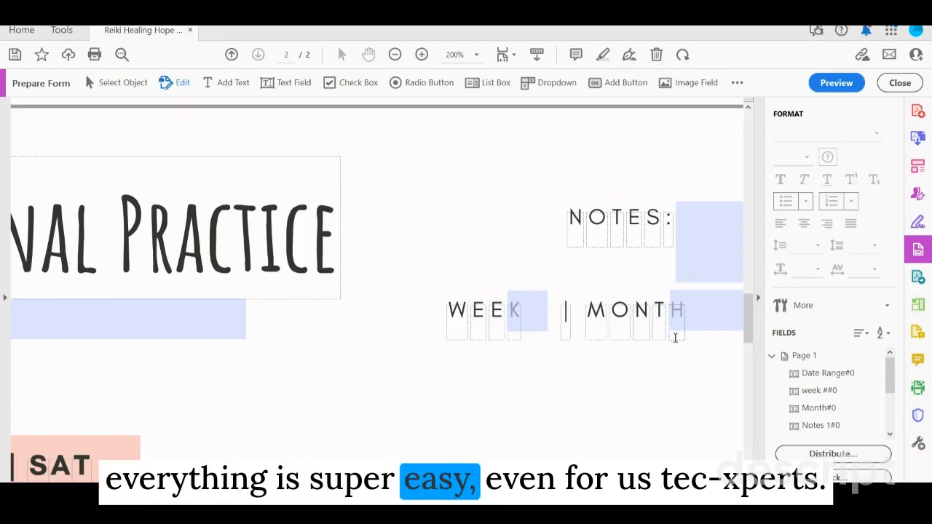
Select every character of the page 2 WEEK | MONTH and NOTES: labels and reposition them beside their fields.
left_click(673, 333)
left_click(640, 337, "shift")
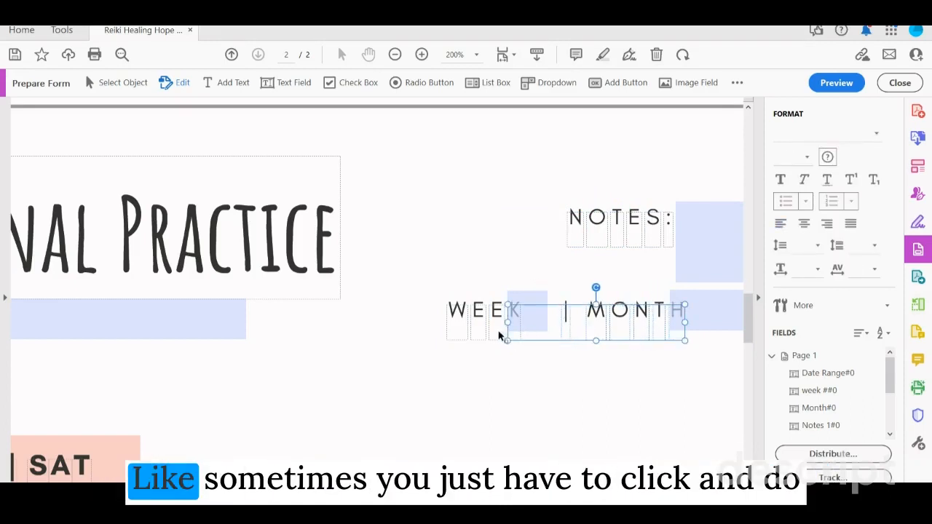
left_click(457, 329, "shift")
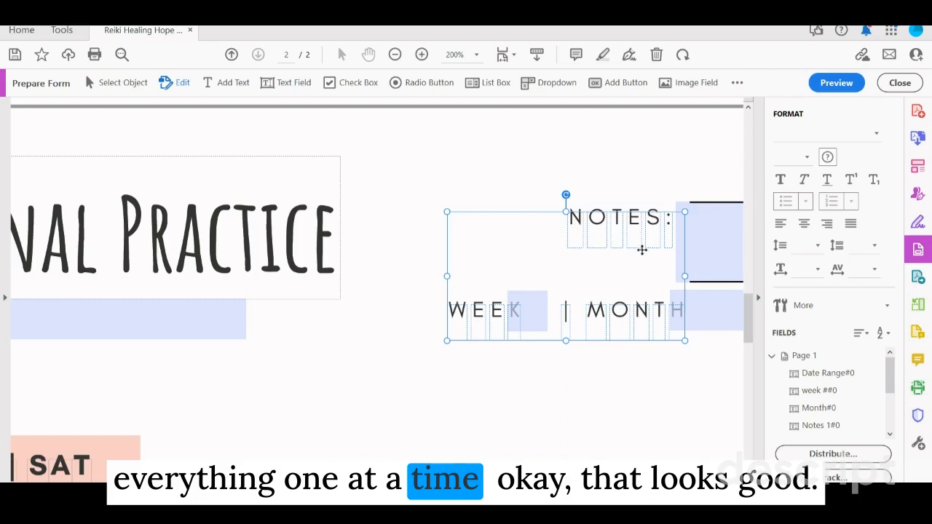
left_click_drag(642, 250, 661, 248)
left_click(636, 171)
left_click(678, 246)
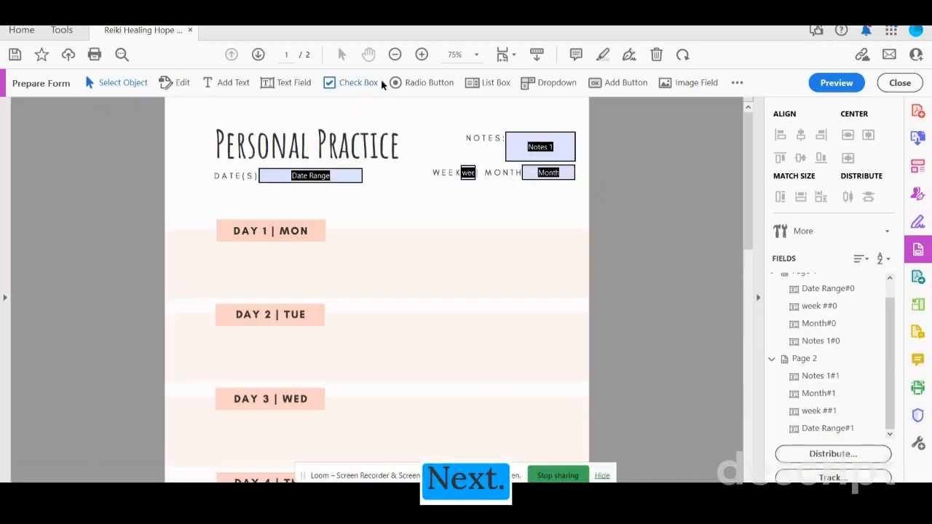
Add a text field under the DAY 1 | MON heading and enlarge it to fill the shaded band below.
left_click(290, 84)
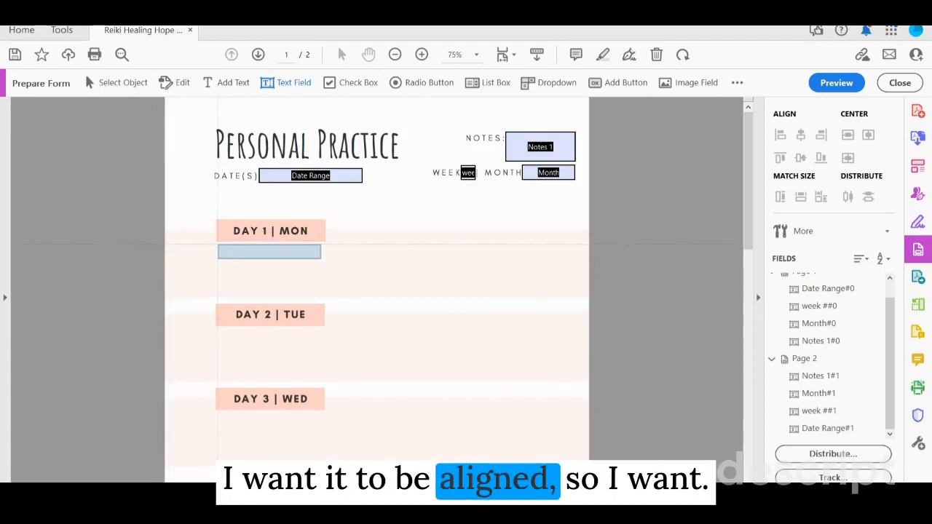
left_click(214, 245)
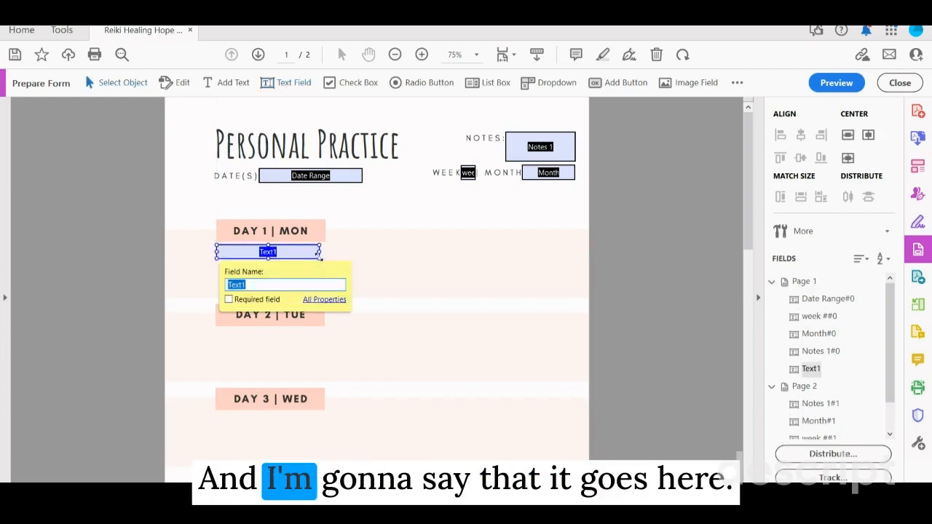
left_click_drag(320, 258, 572, 297)
Enable the Multi-line option for the text field under the DAY 1 | MON heading.
double_click(460, 278)
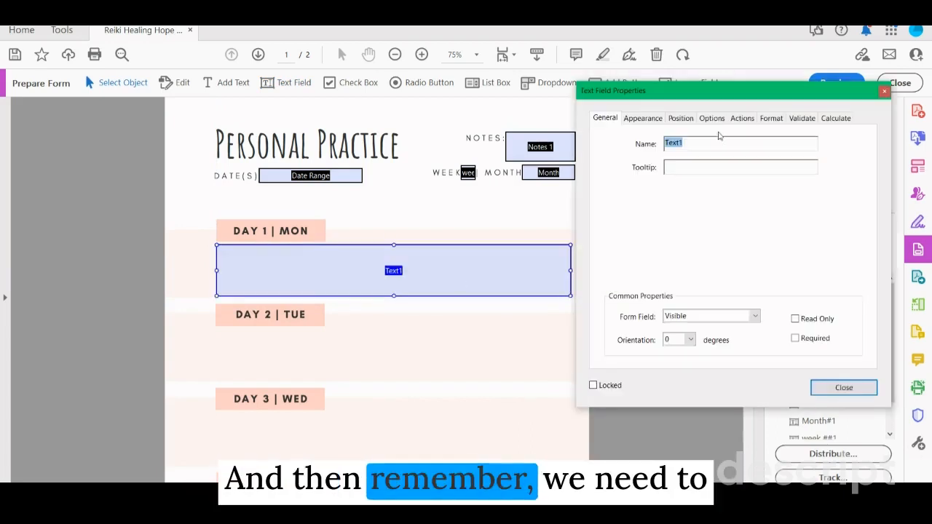
left_click(711, 118)
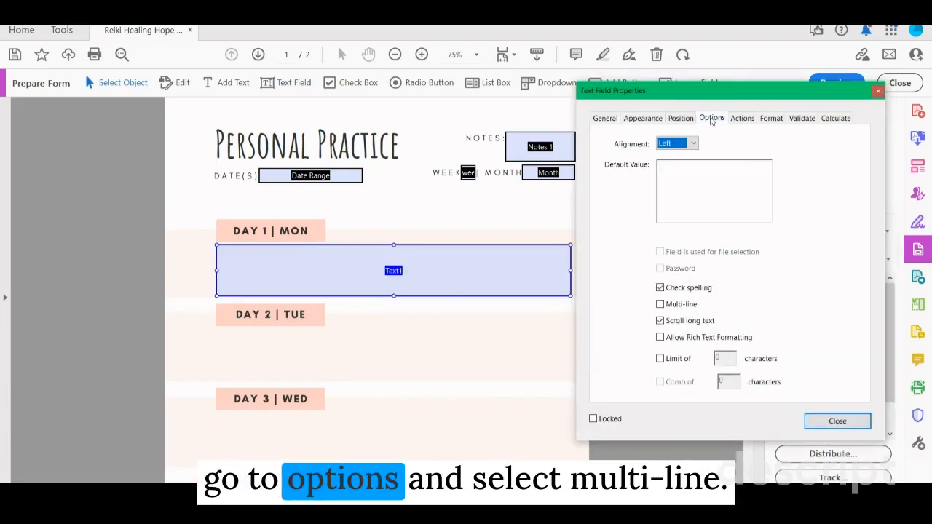
left_click(661, 305)
left_click(819, 416)
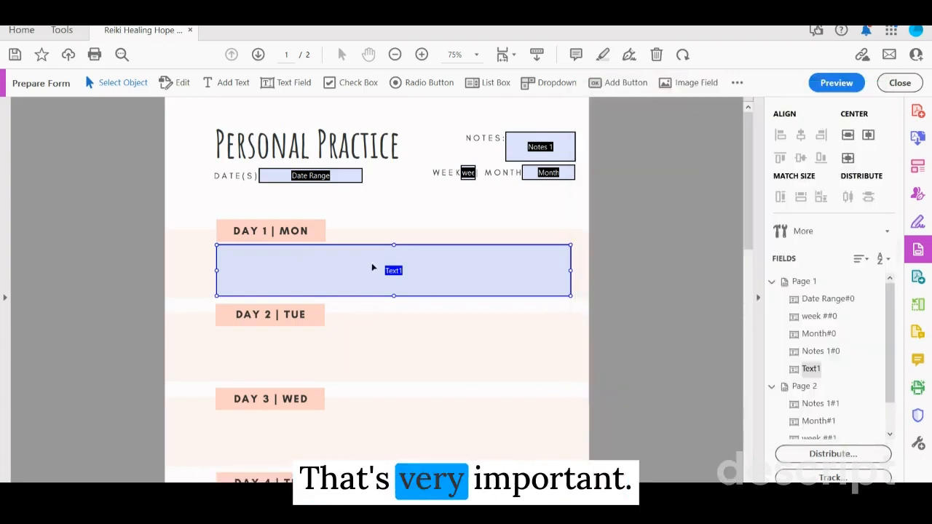
Rename the text field under the DAY 1 | MON heading as Day 1.
double_click(380, 273)
left_click(604, 118)
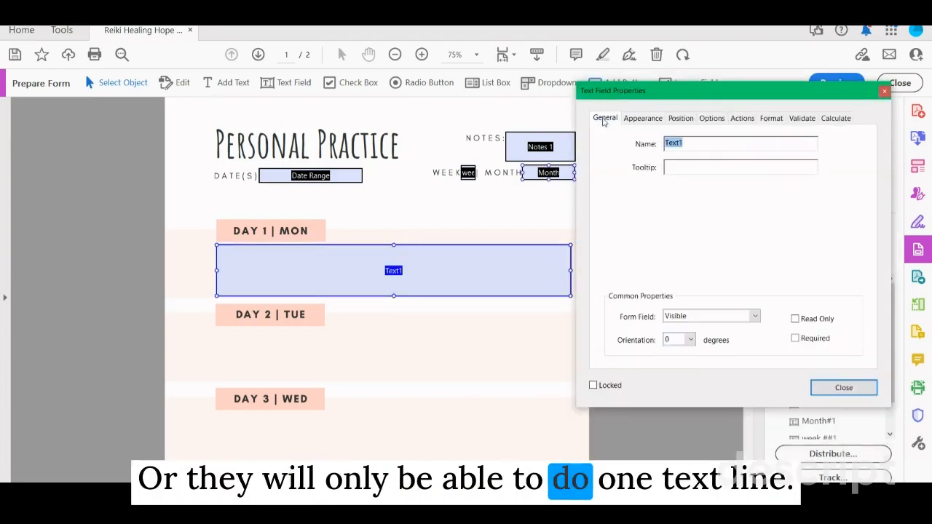
type("Day")
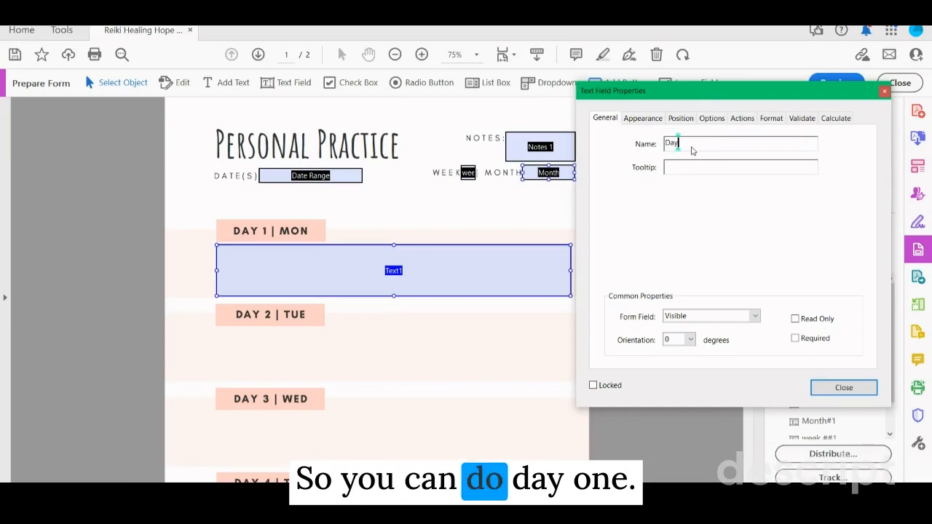
type(" 1")
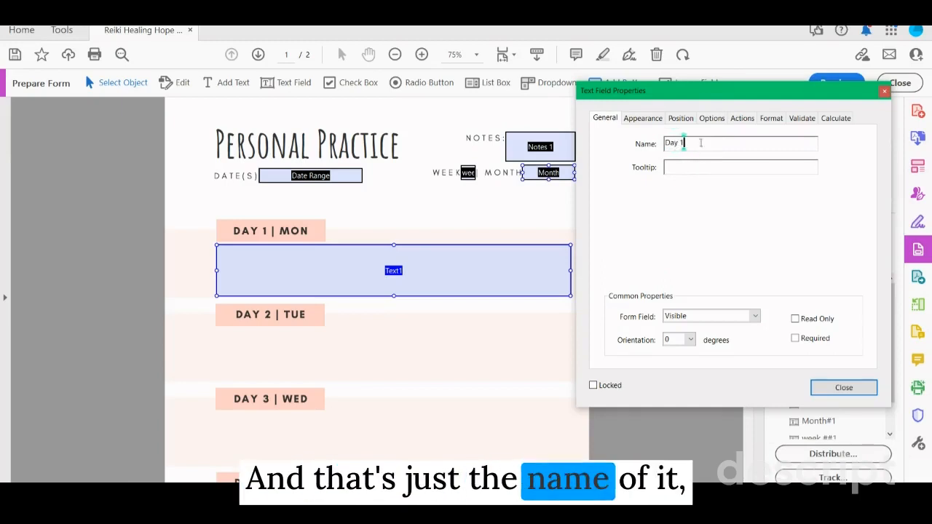
left_click(680, 166)
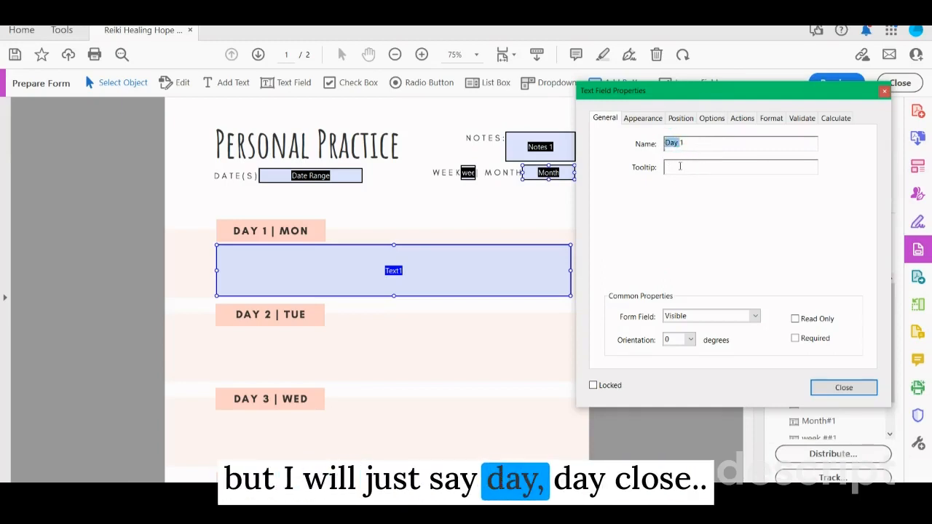
left_click(844, 387)
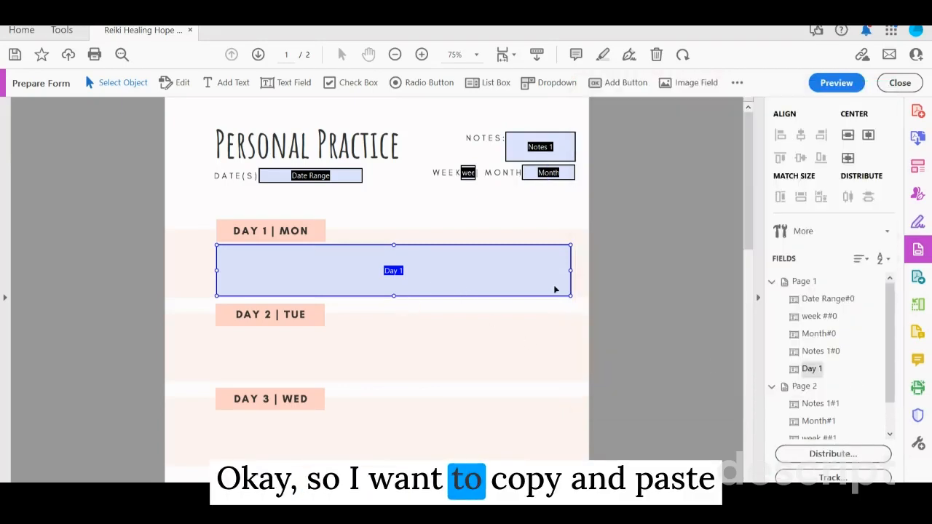
Try a thick, solid peach-orange border on the Day 1 field, leaving its font settings as they are.
scroll(811, 320, "down", 1)
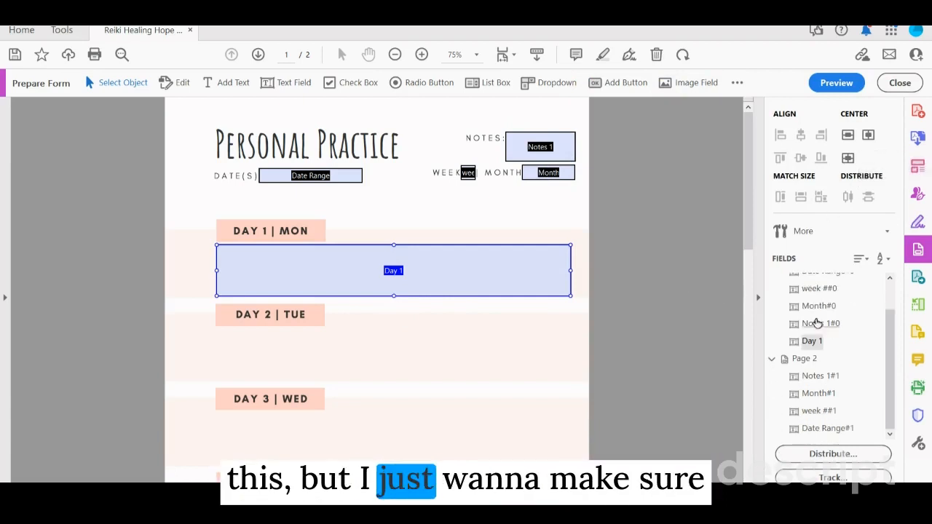
left_click(640, 122)
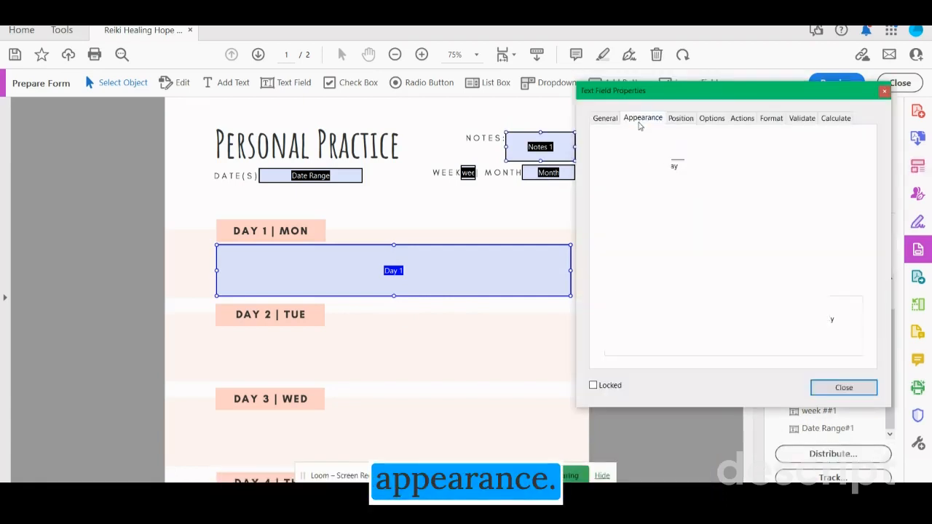
left_click(757, 260)
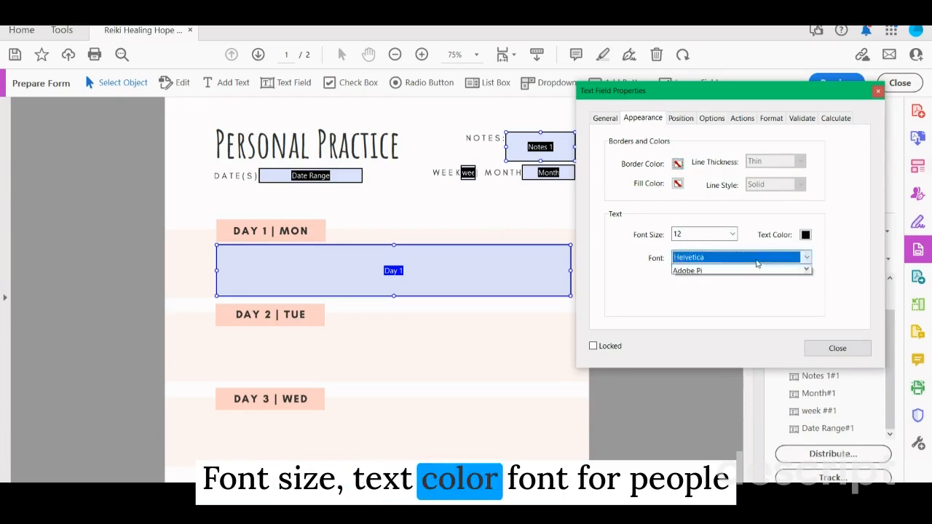
left_click(757, 262)
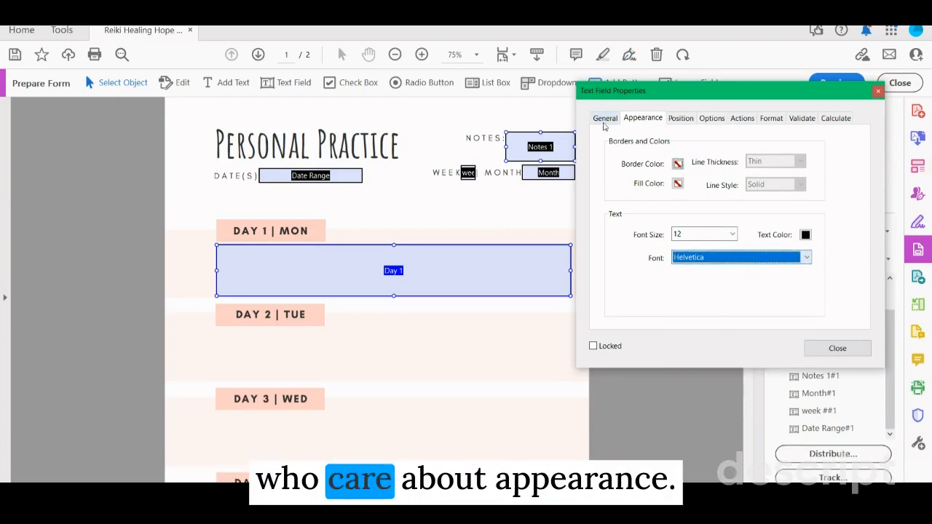
left_click(678, 165)
left_click(692, 190)
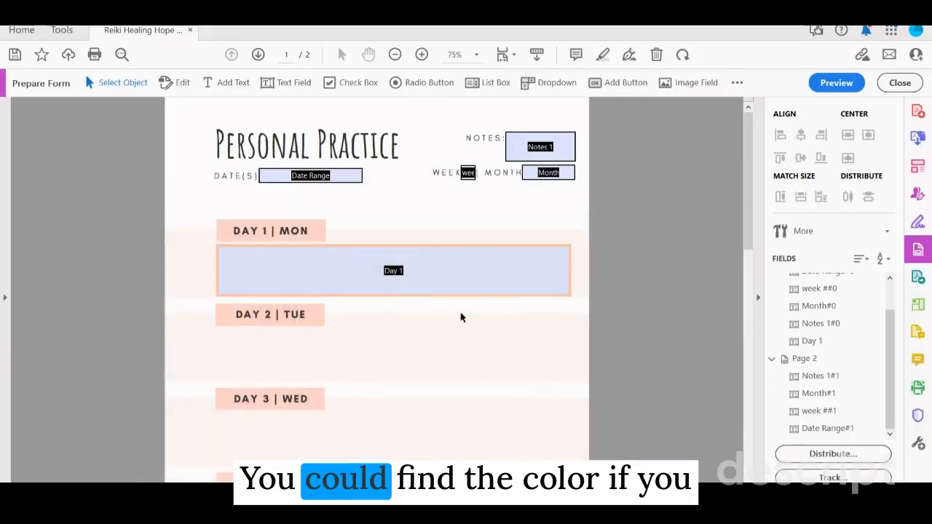
double_click(468, 274)
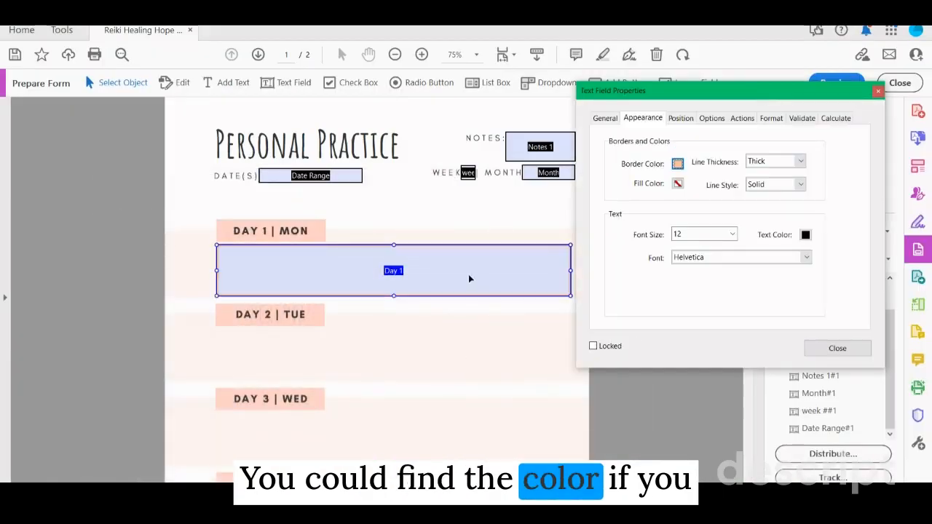
left_click(678, 164)
left_click(693, 218)
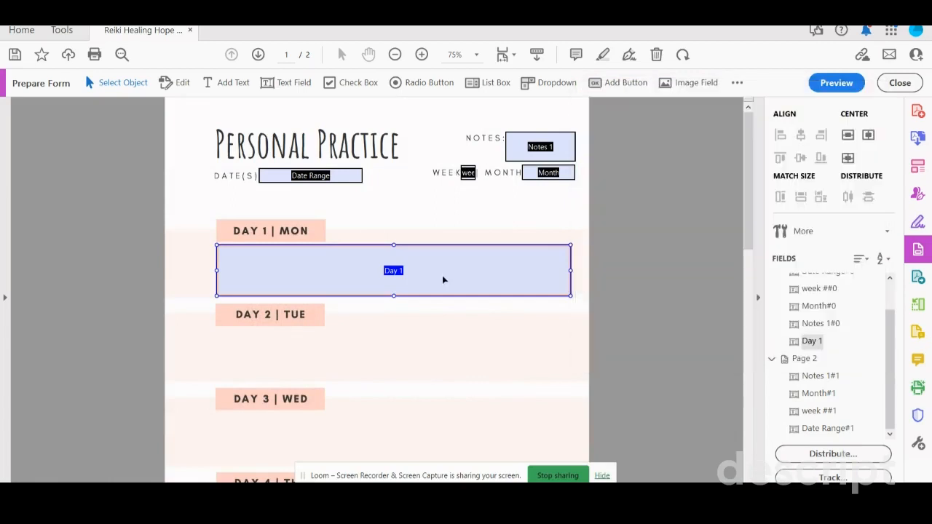
Set the Day 1 field's border to no color and close its properties.
double_click(531, 277)
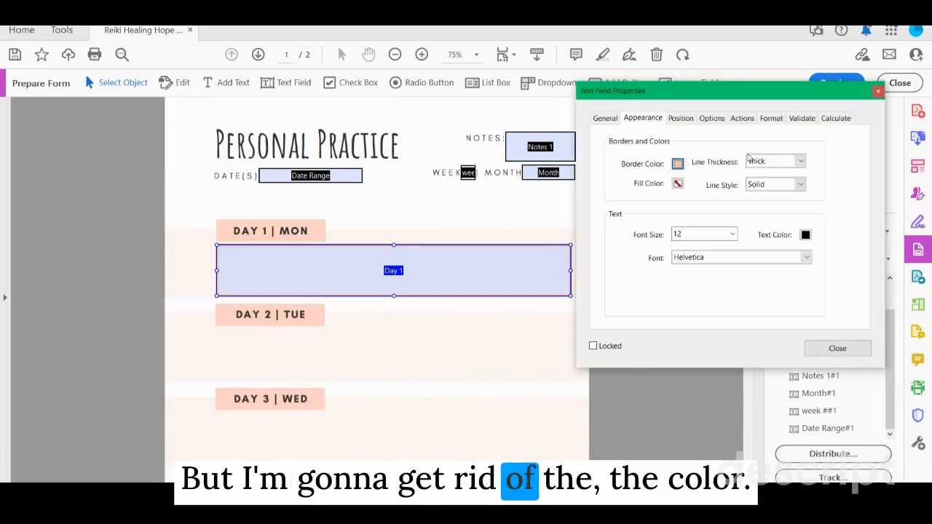
left_click(775, 161)
left_click(677, 163)
left_click(684, 181)
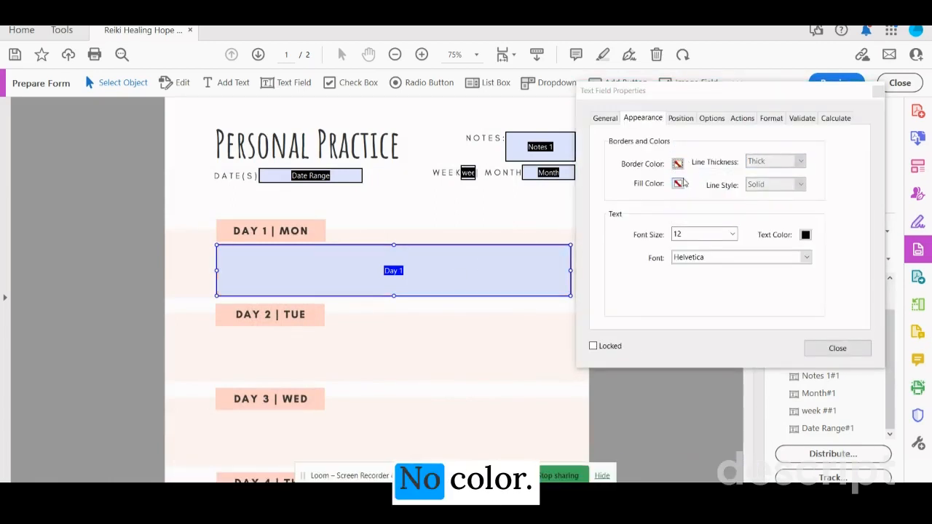
left_click(837, 348)
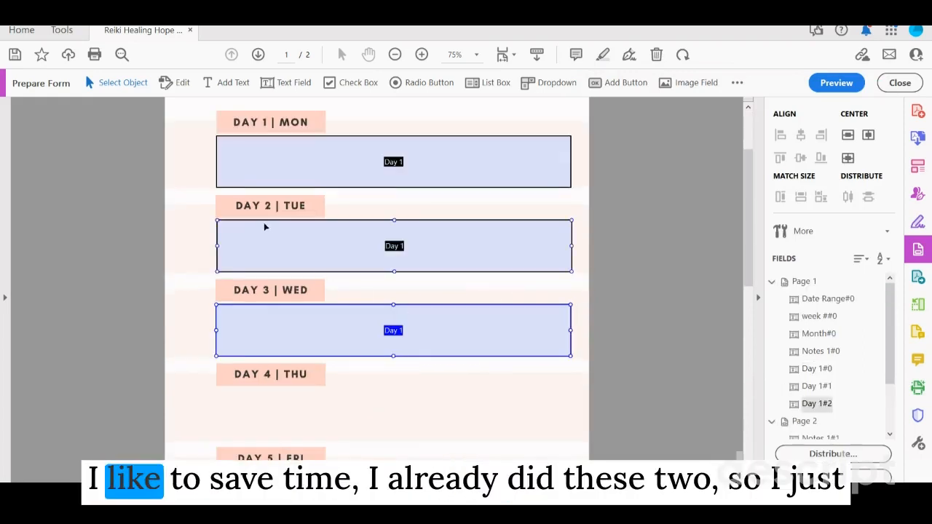
Copy the DAY 2 and DAY 3 text fields together and place the copies under DAY 4 | THU and DAY 5 | FRI.
left_click(267, 242, "ctrl")
key("ctrl+c")
key("ctrl+v")
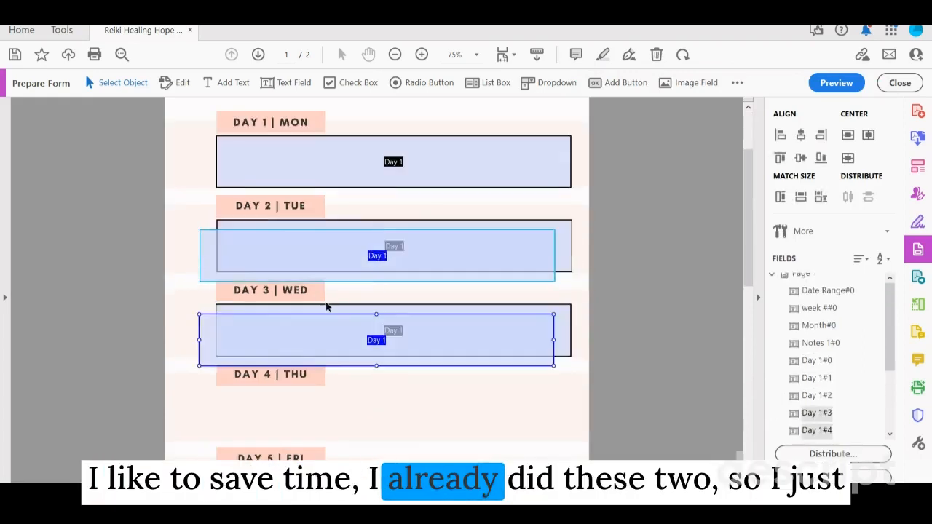
scroll(296, 241, "down", 3)
left_click_drag(280, 191, 297, 342)
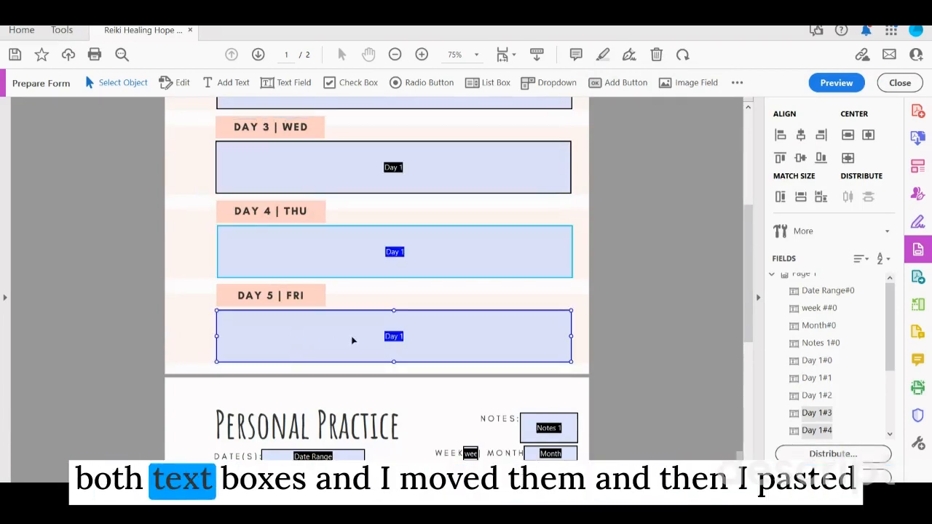
Paste another pair of day fields on page 2 and position them under DAY 6 | SAT and DAY 7 | SUN.
scroll(374, 341, "down", 1)
scroll(369, 274, "down", 2)
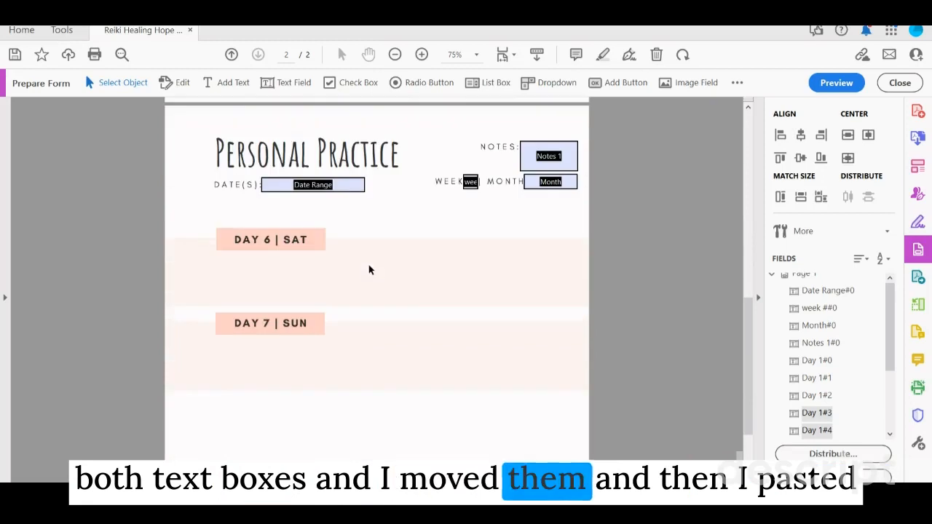
key("ctrl+v")
left_click_drag(363, 364, 362, 286)
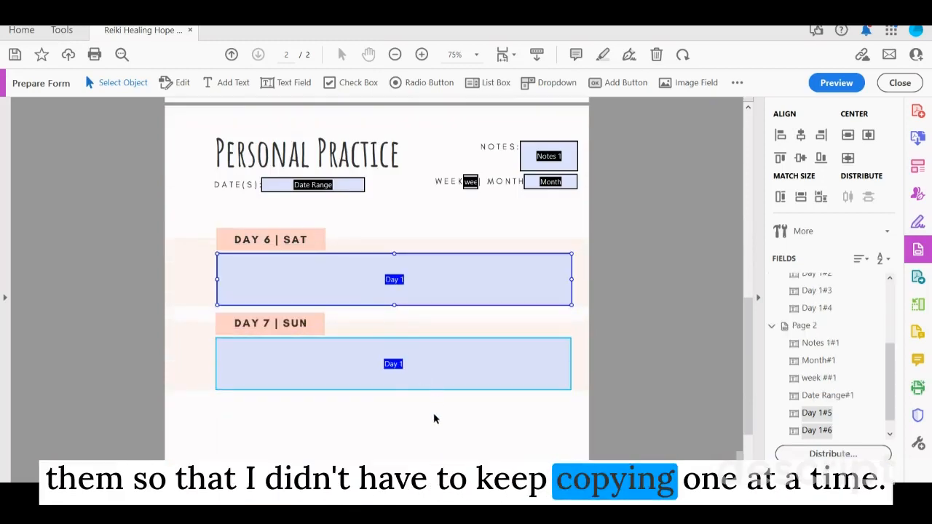
left_click(414, 348)
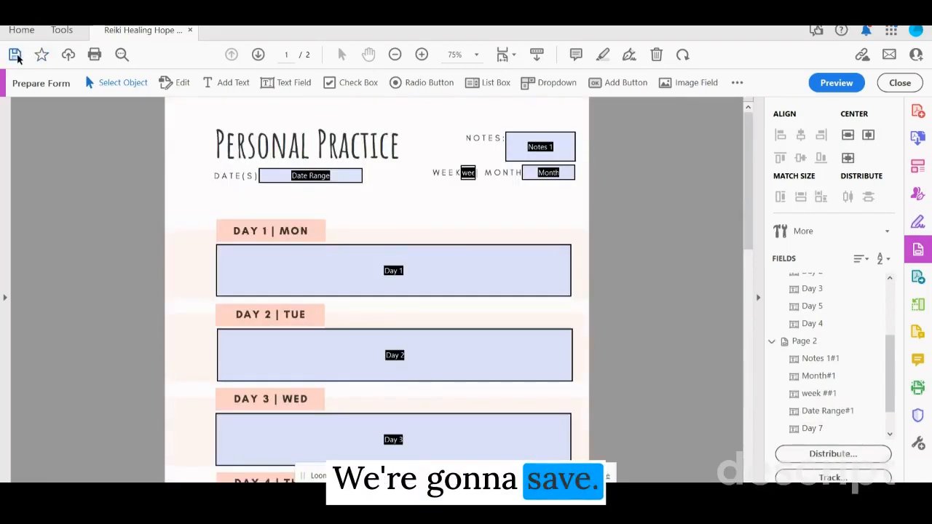
Save the form and look over its day fields.
key("ctrl+s")
scroll(439, 289, "down", 2)
scroll(440, 289, "up", 10)
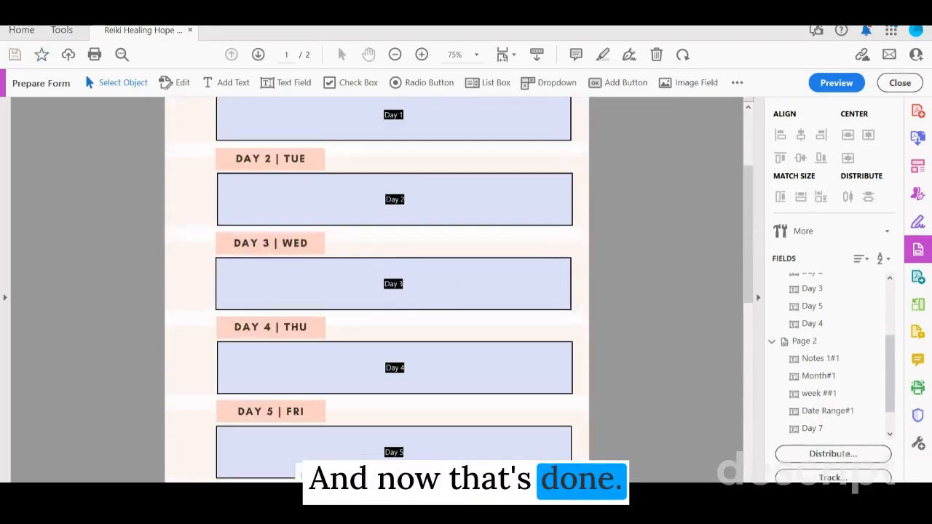
Open Reiki Healing Hope Personal Practice PDF.pdf from the Downloads folder in Firefox.
left_click(619, 131)
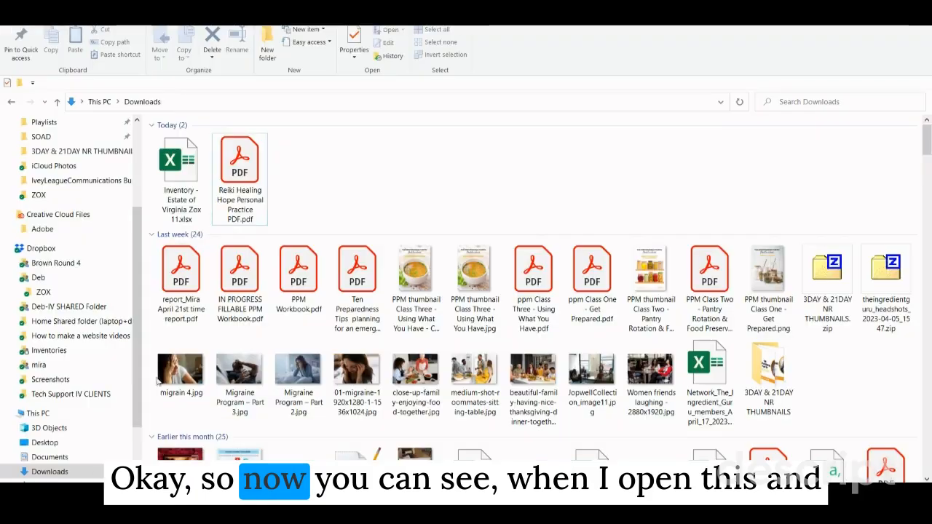
left_click(244, 175)
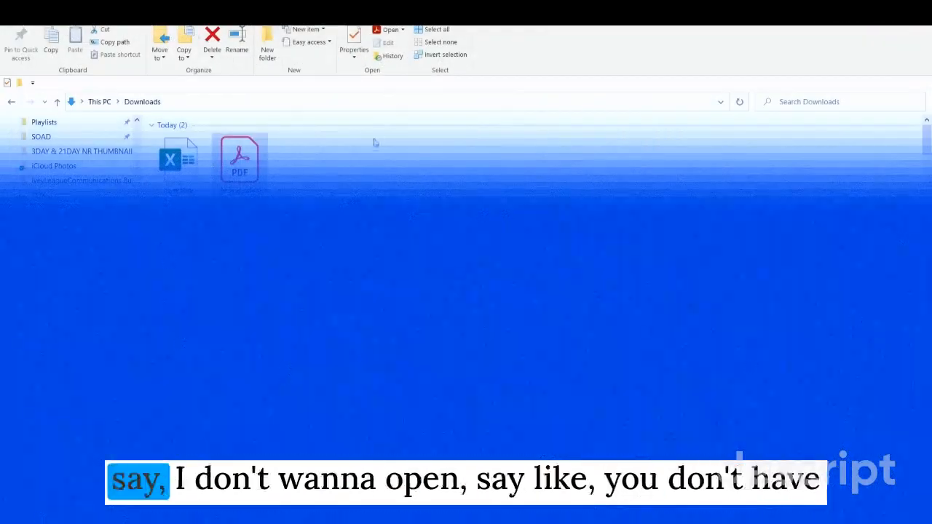
right_click(349, 140)
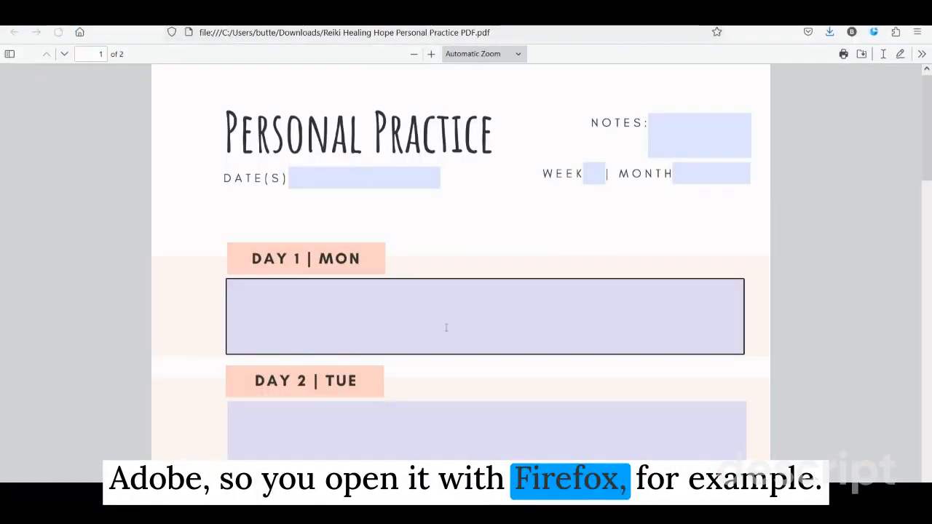
Fill the DAY 1 | MON field with "now this form is fillable!".
left_click(374, 323)
type("no")
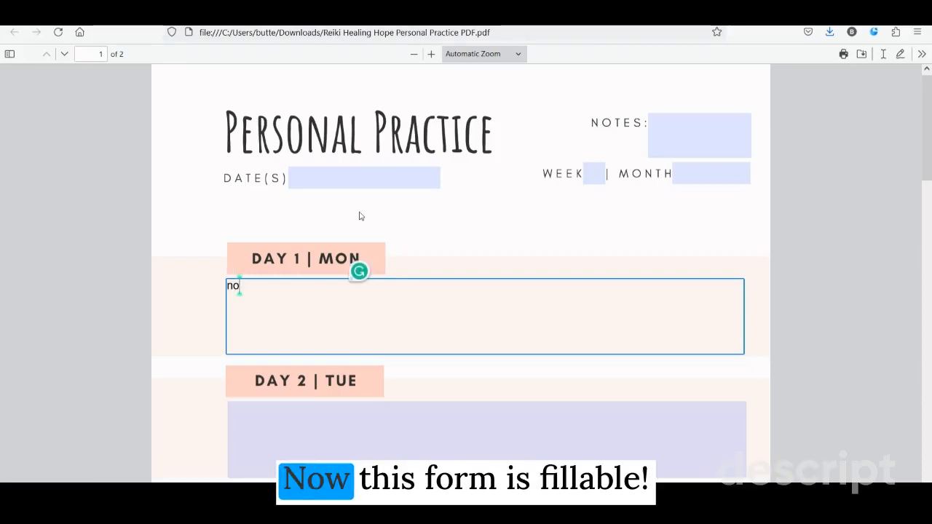
type("w this form is f")
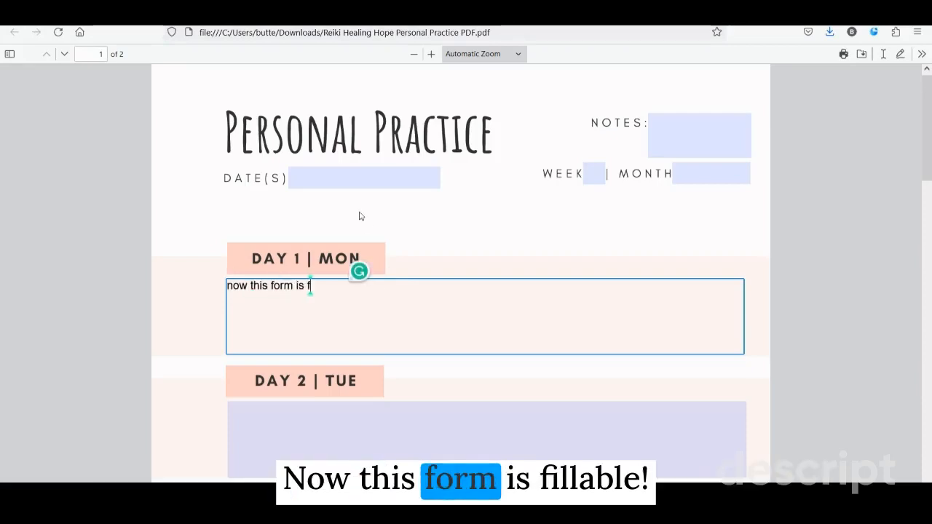
type("illable!")
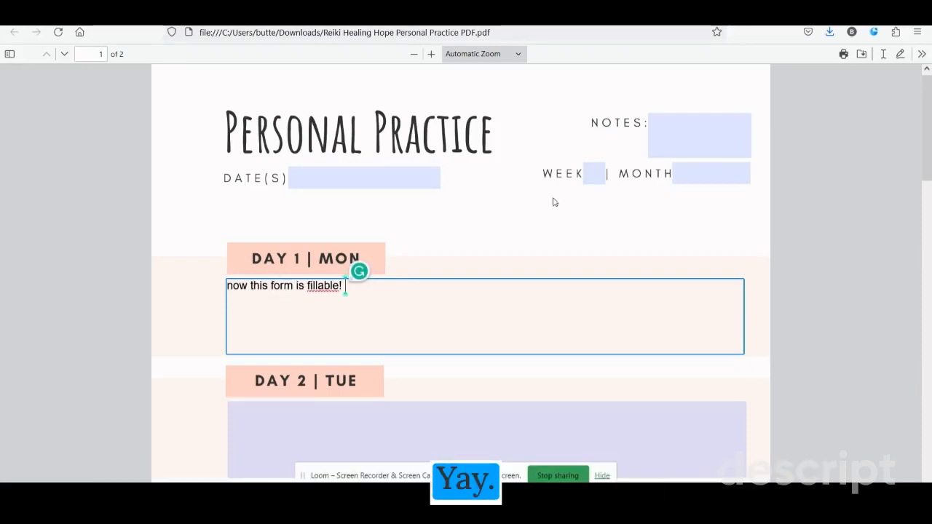
Fill in 52 for the week and "dec." for the month at the head of page 1.
left_click(594, 174)
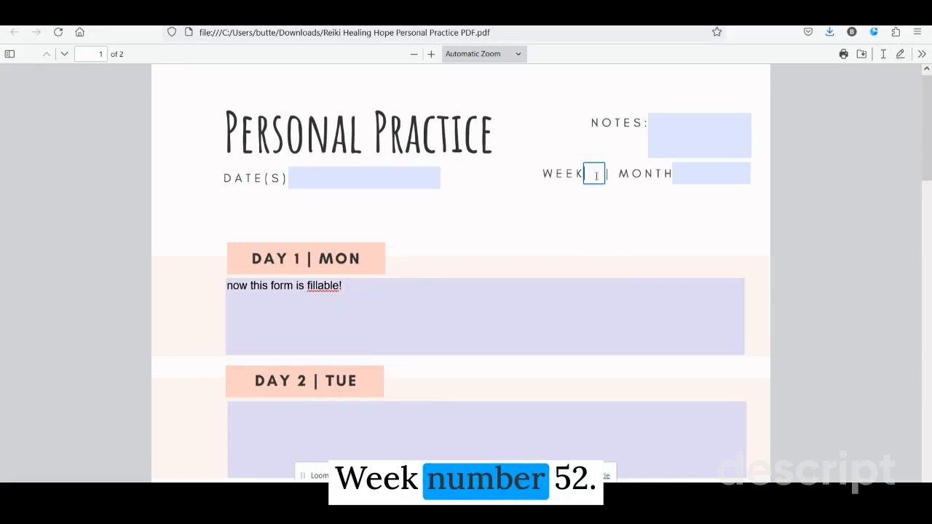
type("52")
left_click(737, 173)
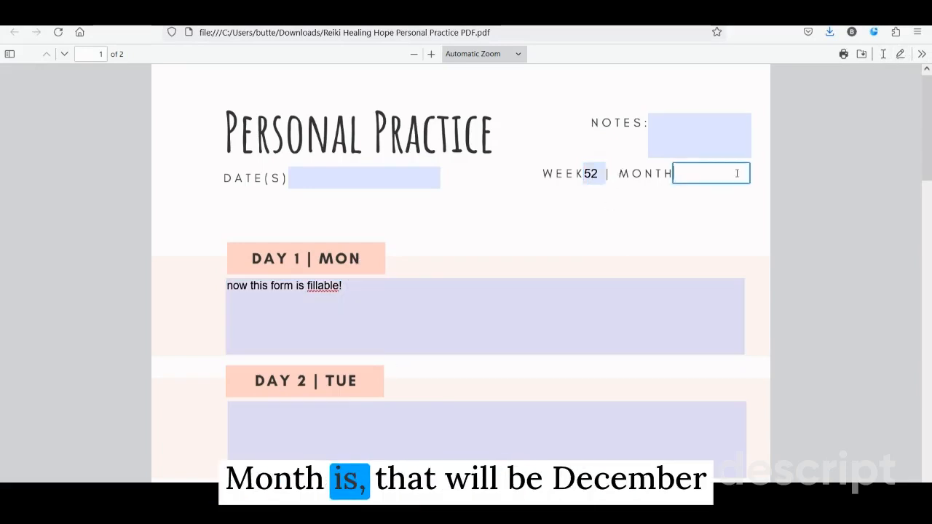
type("dec.")
Fill the NOTES field with "this week my goal is to get out of bed when the alarm goes off".
left_click(685, 145)
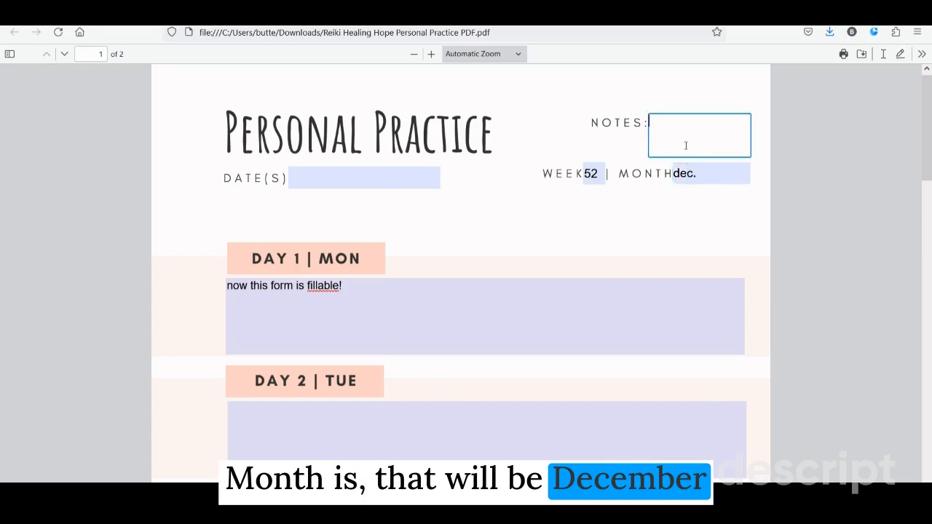
type("this week my goal is to")
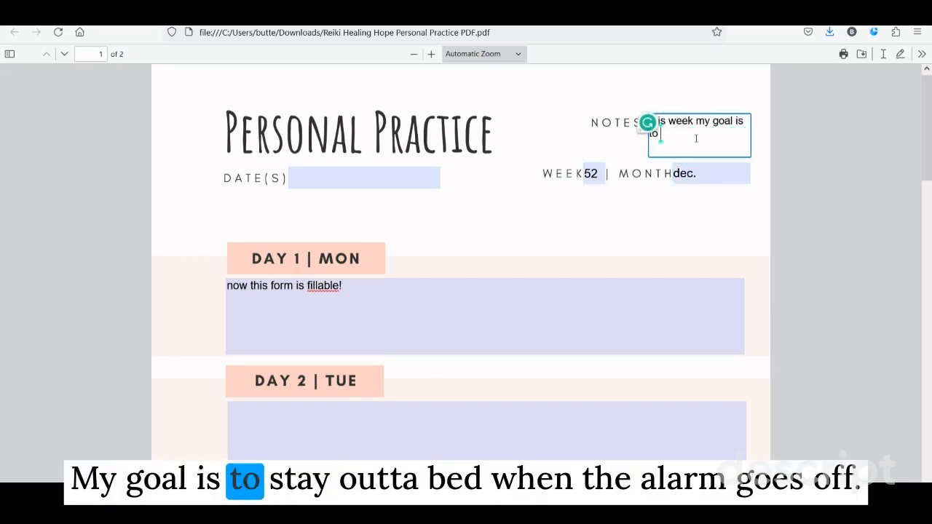
type(" get out of be")
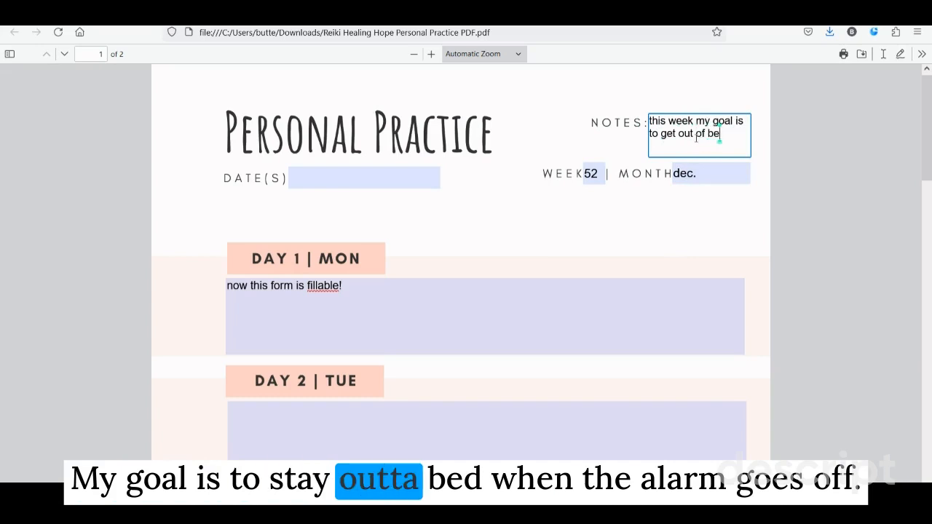
type("d when the alarm goes ou")
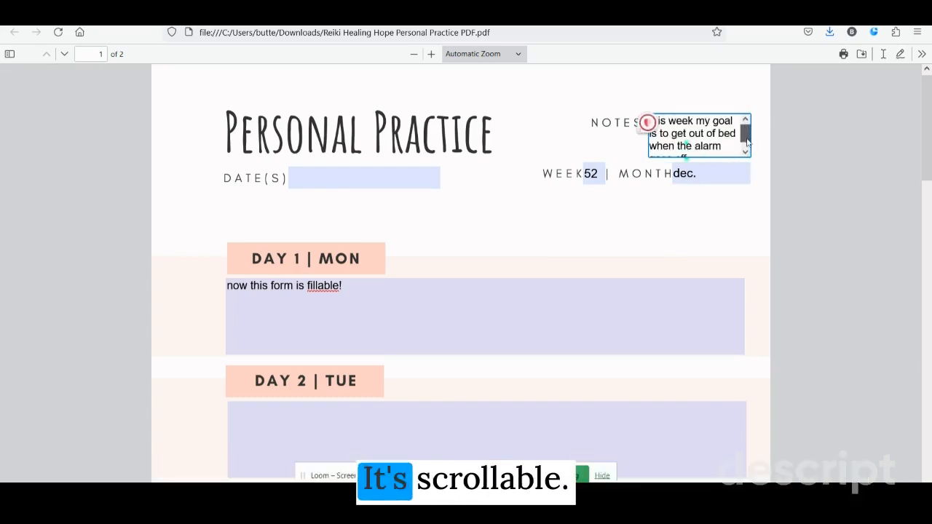
left_click_drag(745, 135, 744, 133)
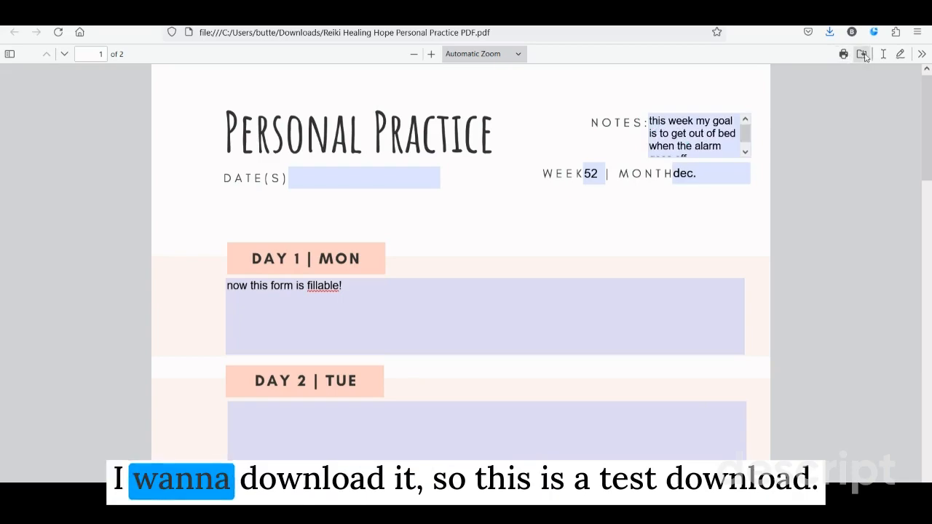
Download the filled form as test download.pdf.
left_click(863, 57)
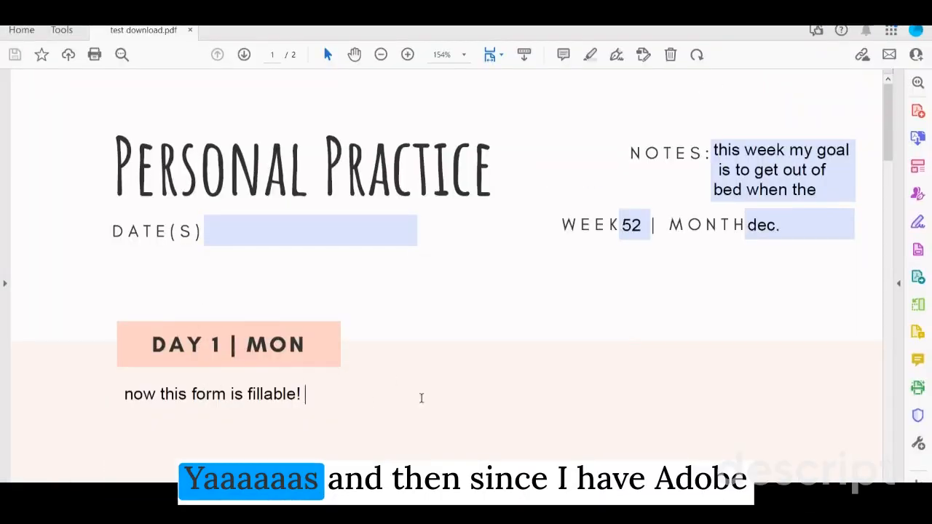
In Adobe Acrobat, check whether the DAY 2 | TUE field and the NOTES field of test download.pdf can be edited.
scroll(638, 364, "down", 3)
left_click(605, 357)
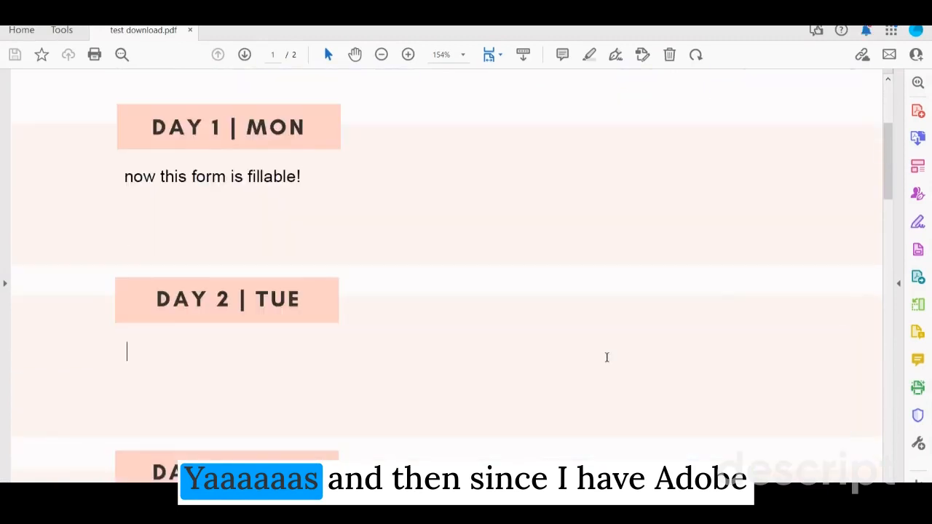
scroll(583, 364, "up", 3)
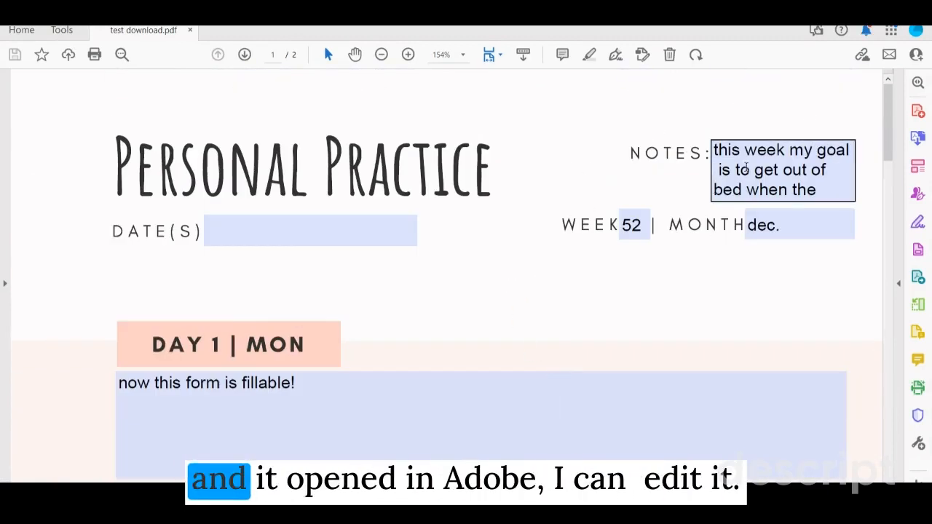
left_click(773, 214)
left_click(790, 197)
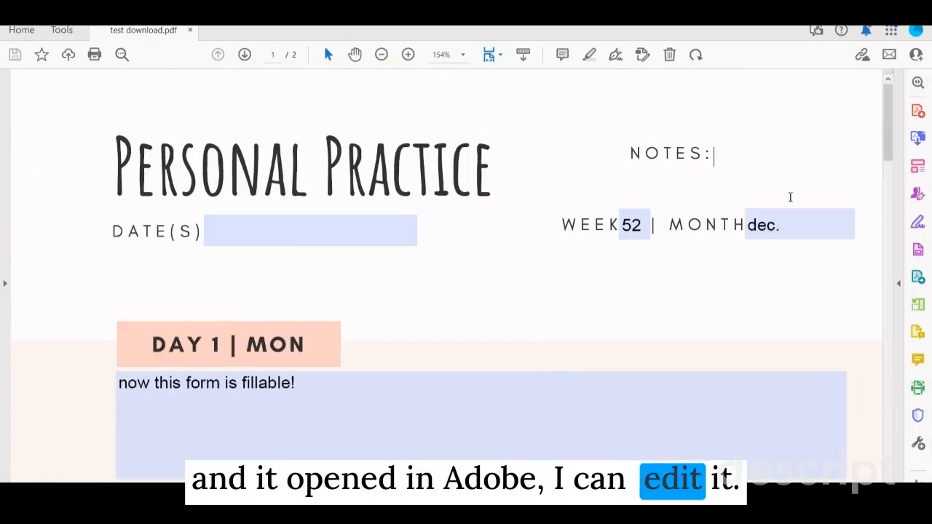
left_click(588, 200)
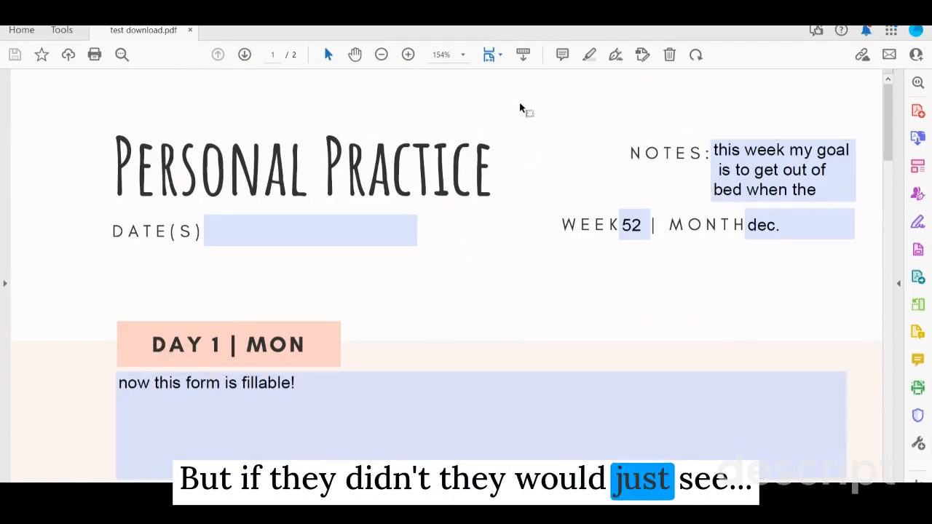